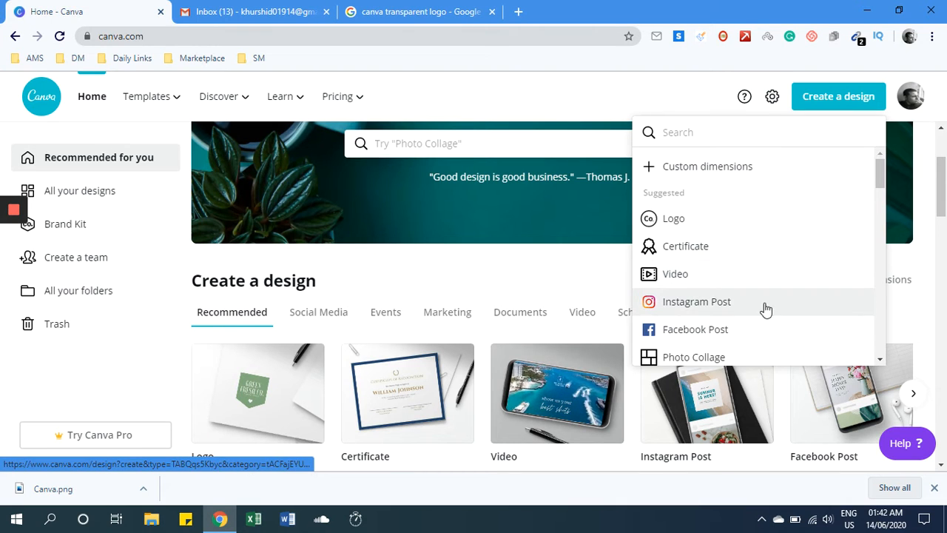
Step: Create a new blank Facebook Post design
scroll(765, 307, "down", 3)
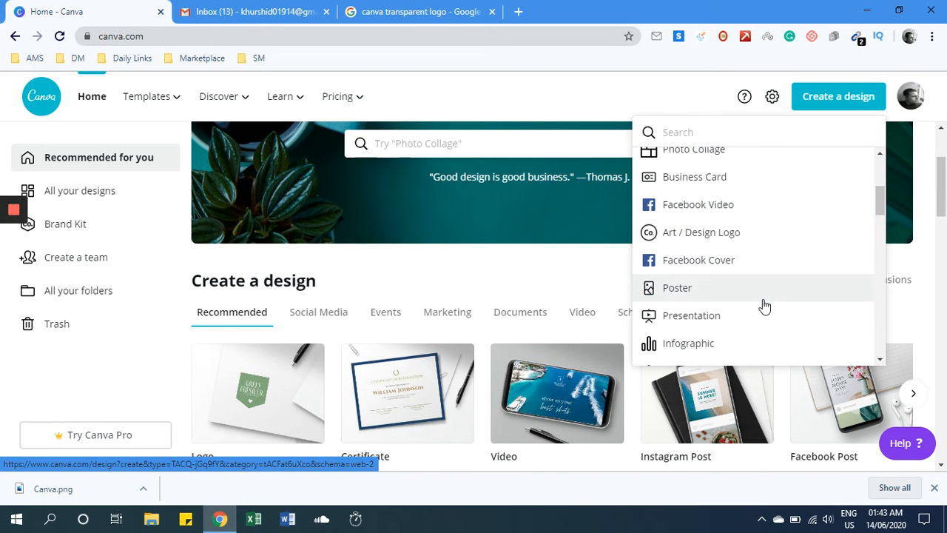
left_click(620, 90)
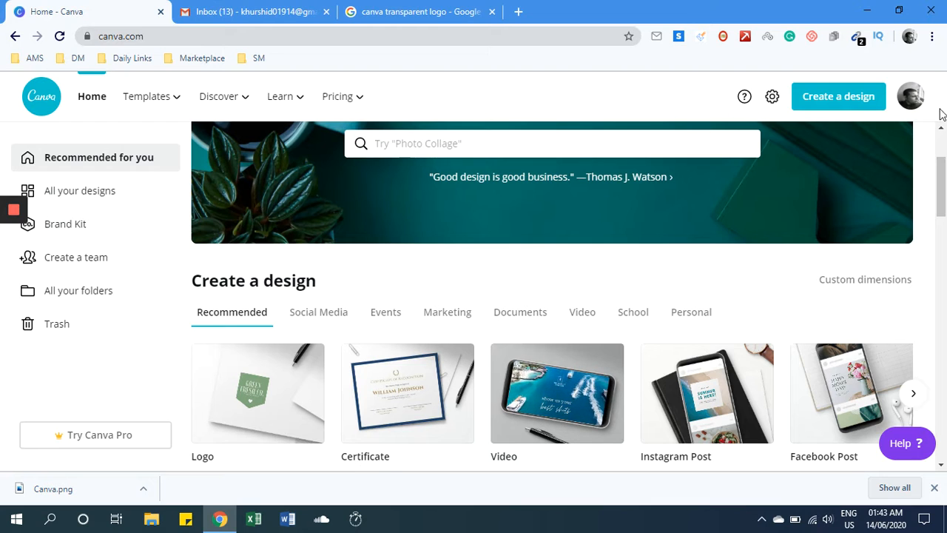
left_click(849, 105)
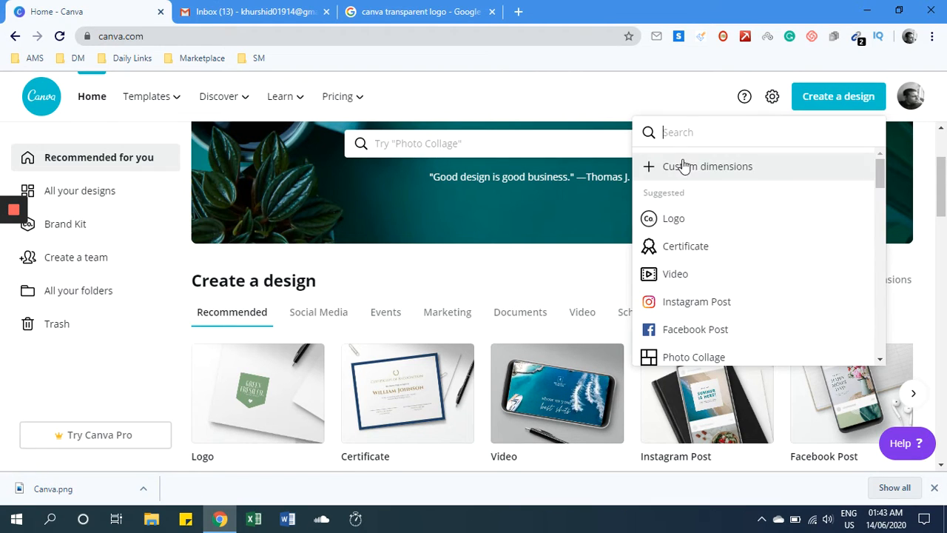
left_click(681, 99)
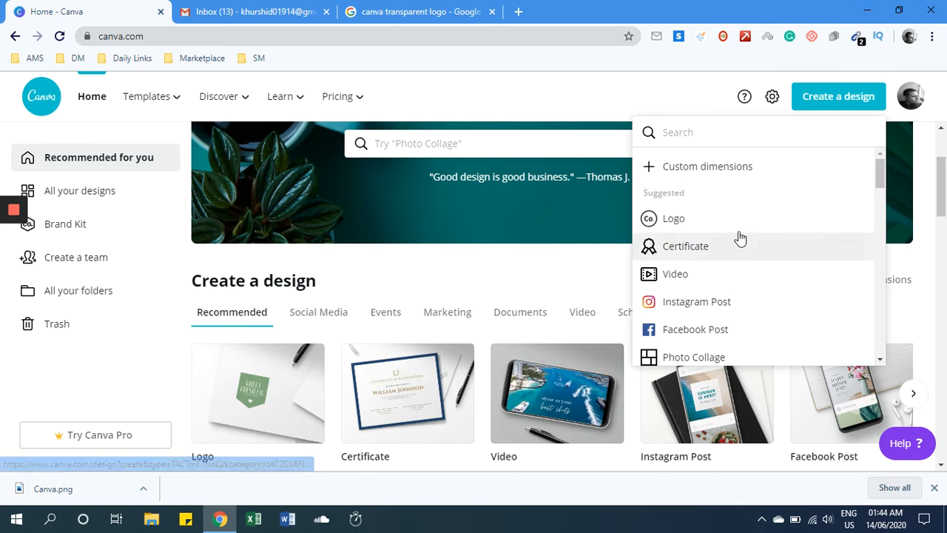
left_click(652, 331)
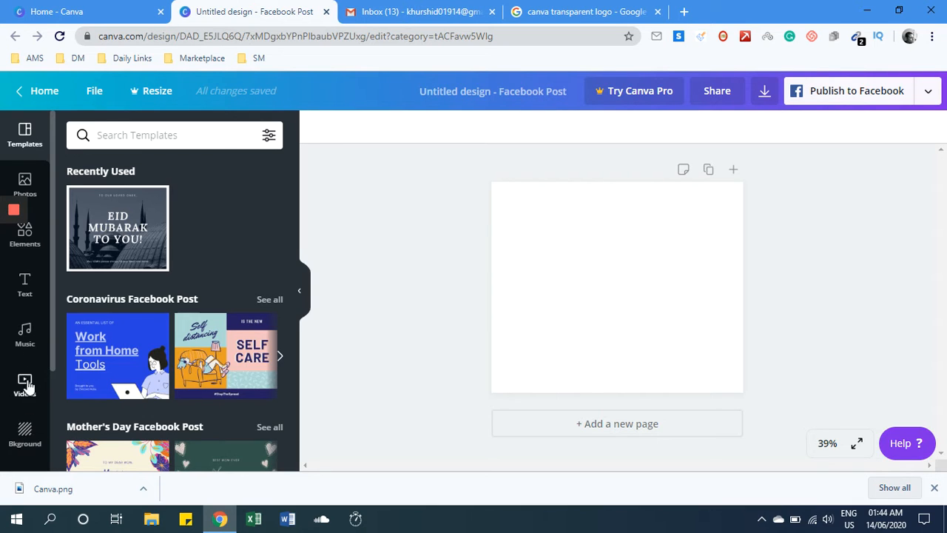
Step: Fill the blank page with the single-image grid from the elements library
mouse_move(26, 244)
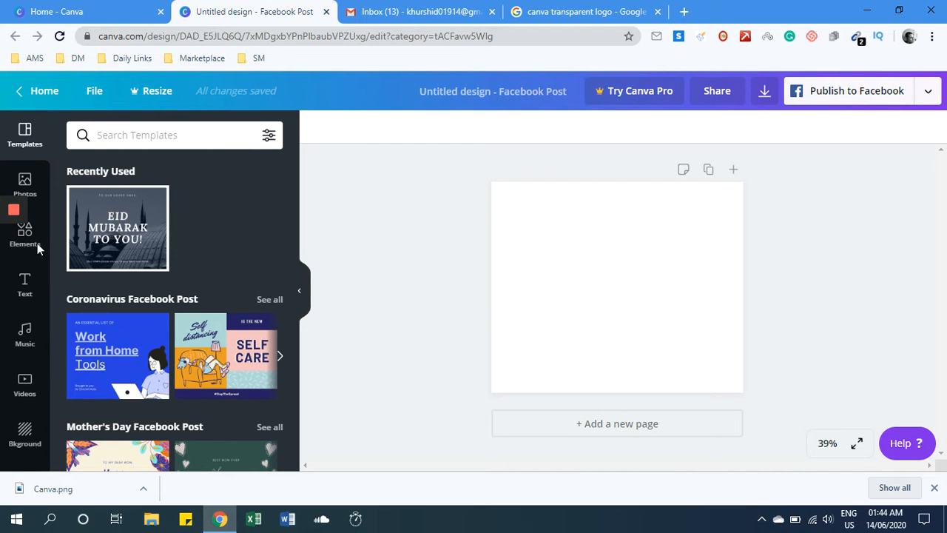
left_click(43, 250)
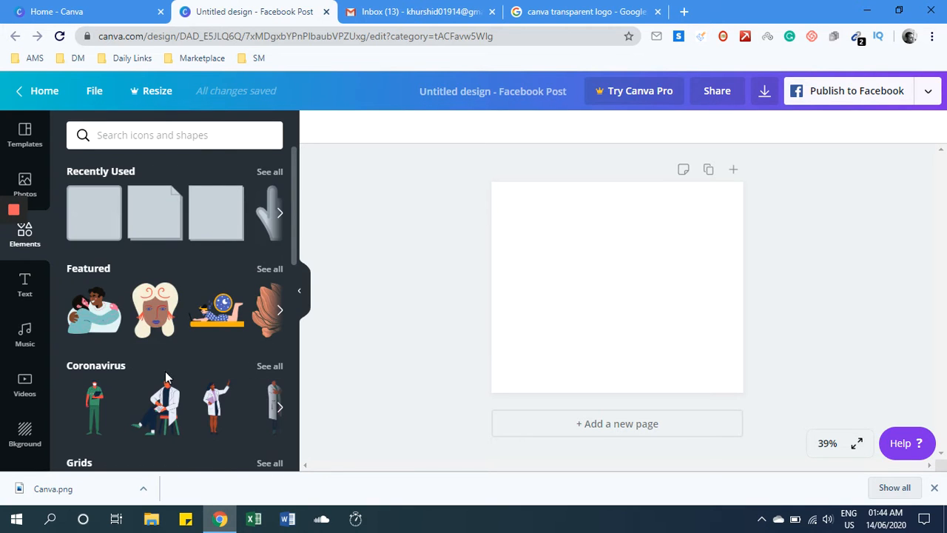
scroll(176, 317, "down", 4)
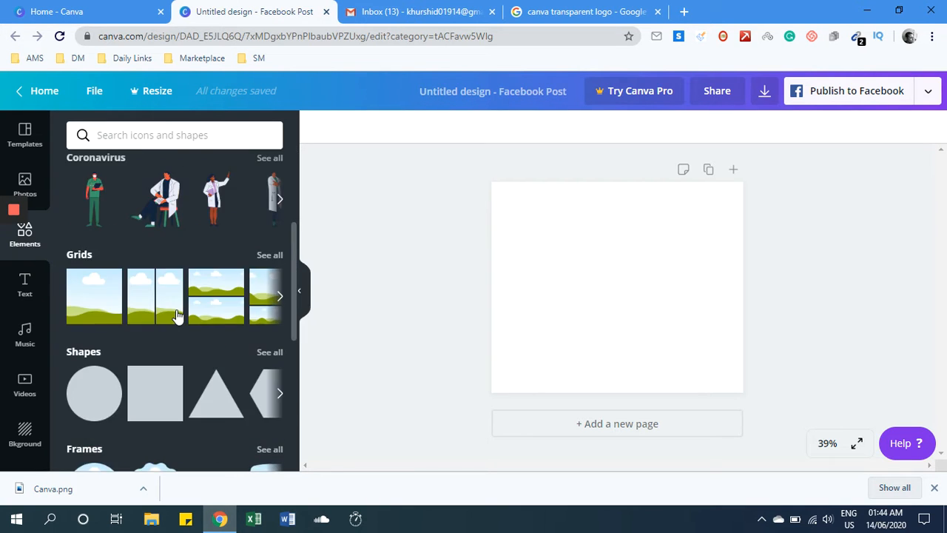
left_click(90, 253)
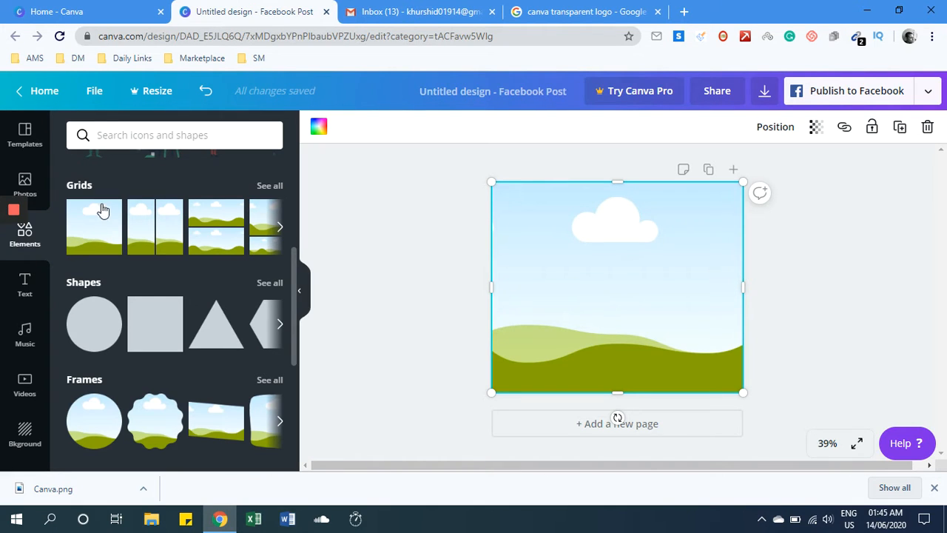
Step: Try replacing the single-image grid with the two-column and the two-row grid layouts
left_click(156, 243)
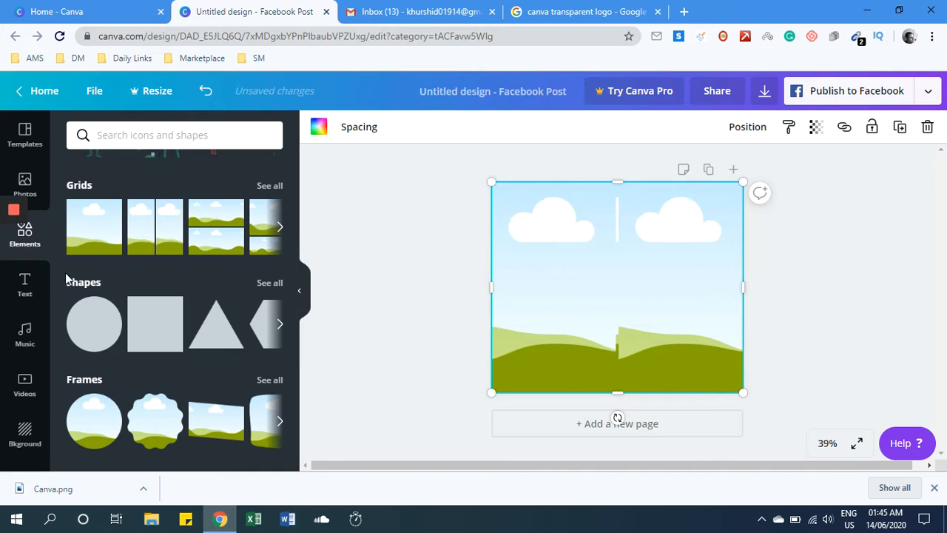
left_click(213, 234)
left_click(280, 227)
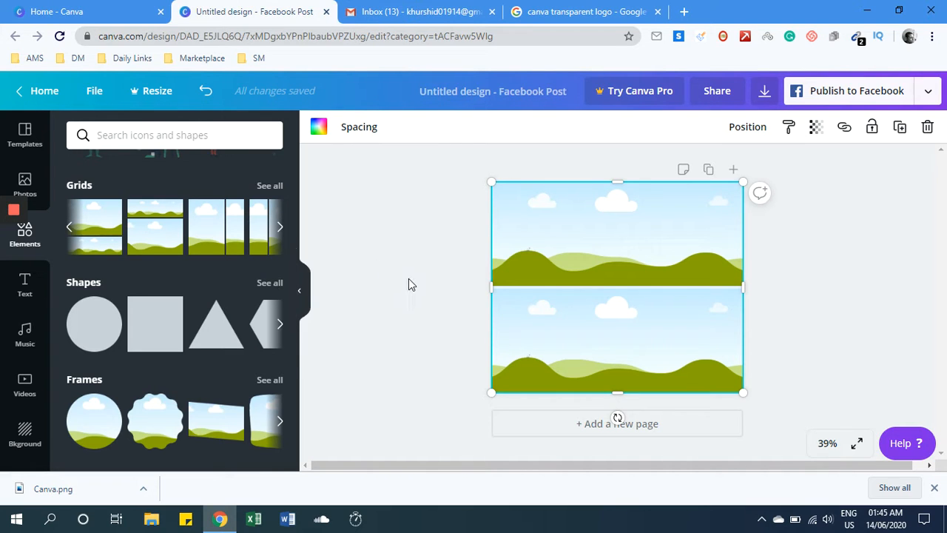
Step: Undo the two-row and two-column grid changes
key("ctrl+z")
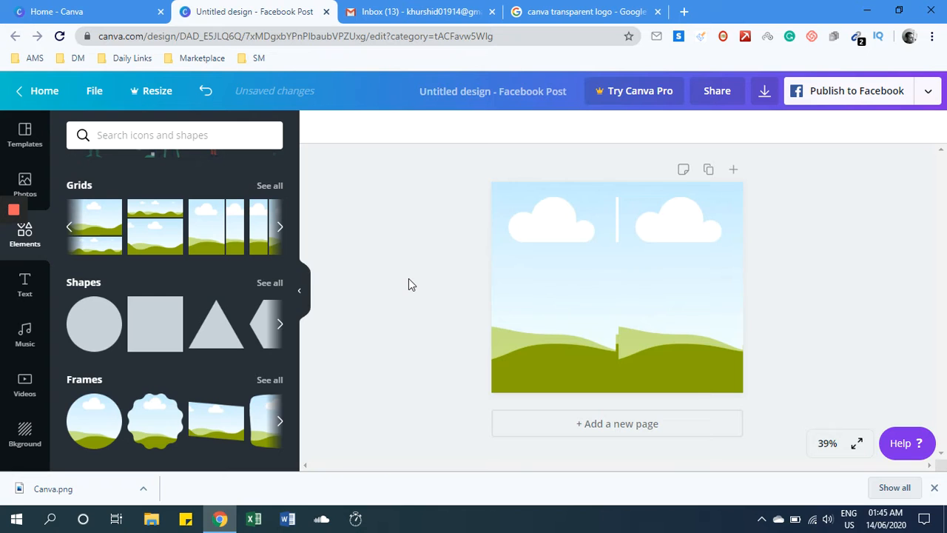
left_click(565, 273)
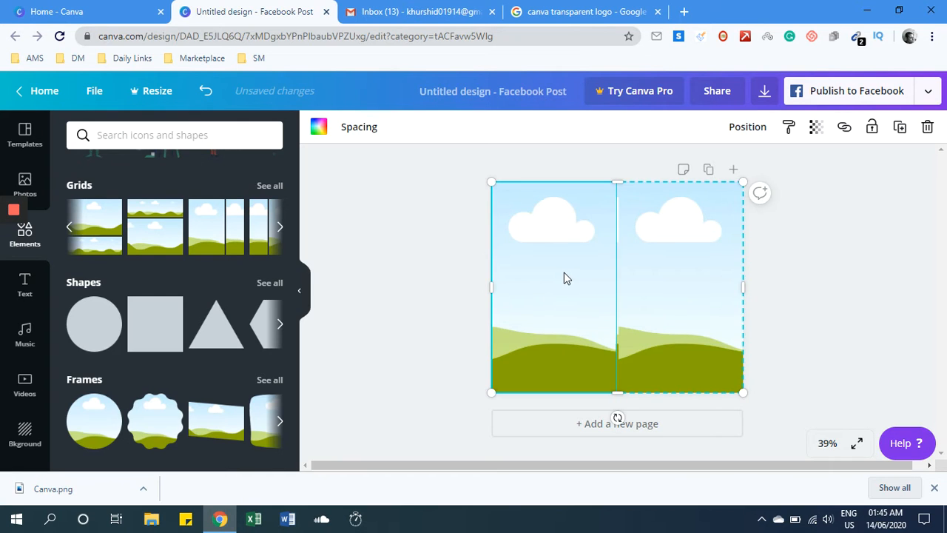
key("ctrl+z")
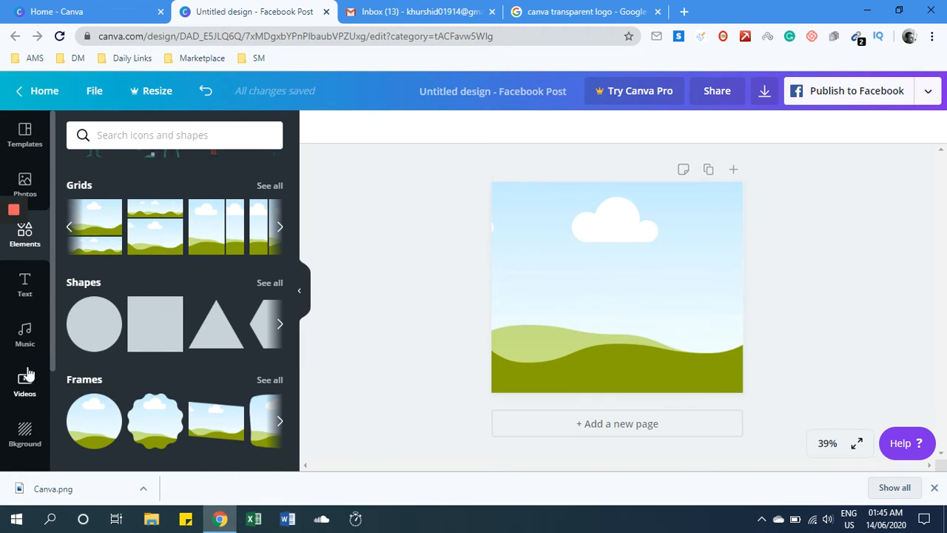
Step: Place the uploaded photo of a person typing on a laptop into the grid so it fills the page
scroll(26, 367, "down", 2)
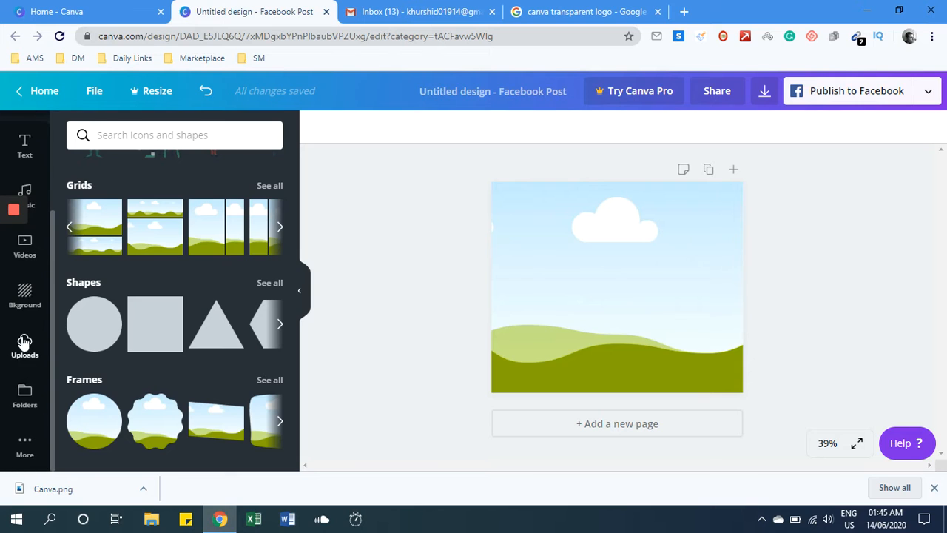
left_click(25, 342)
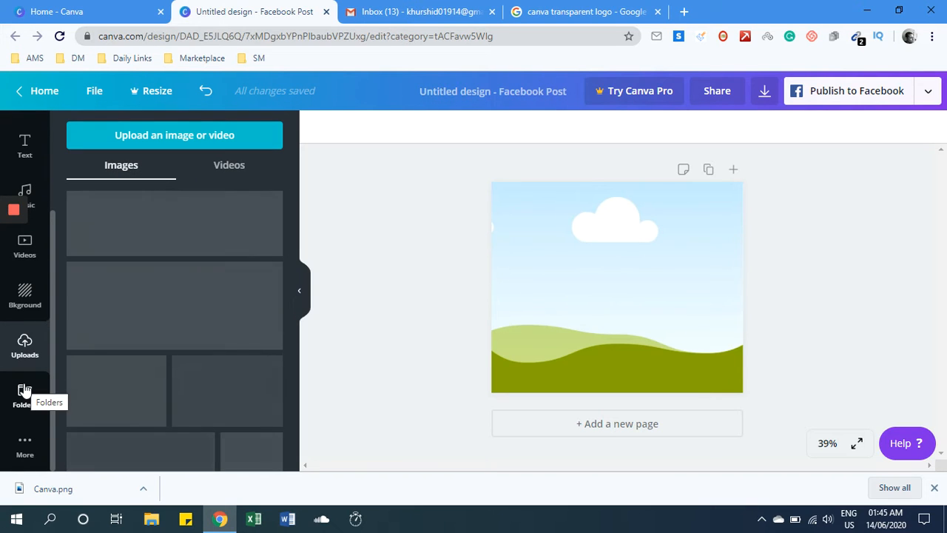
scroll(150, 342, "down", 2)
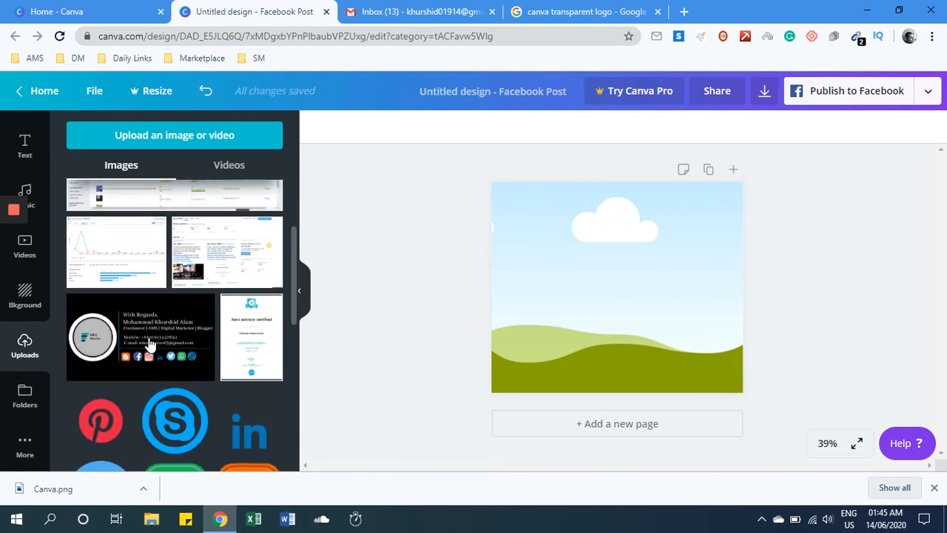
scroll(151, 343, "down", 3)
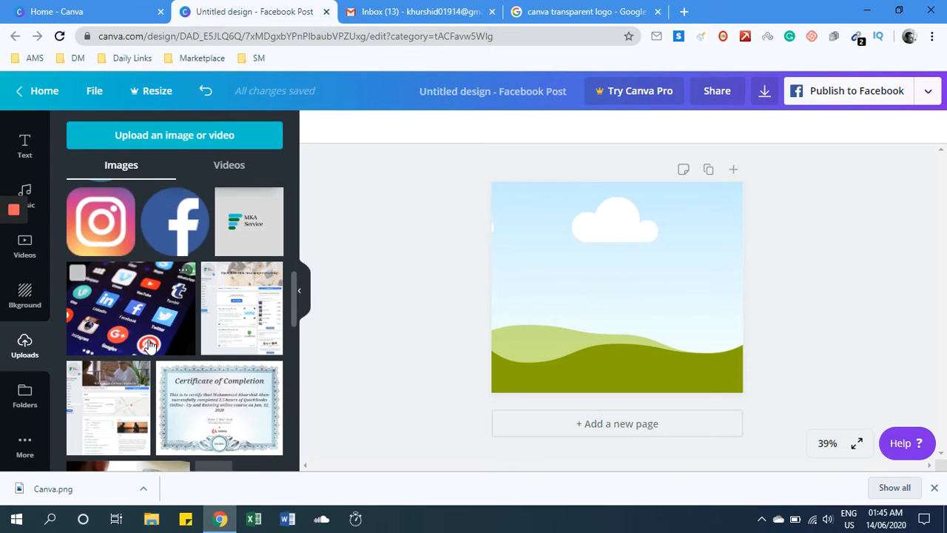
scroll(150, 345, "down", 5)
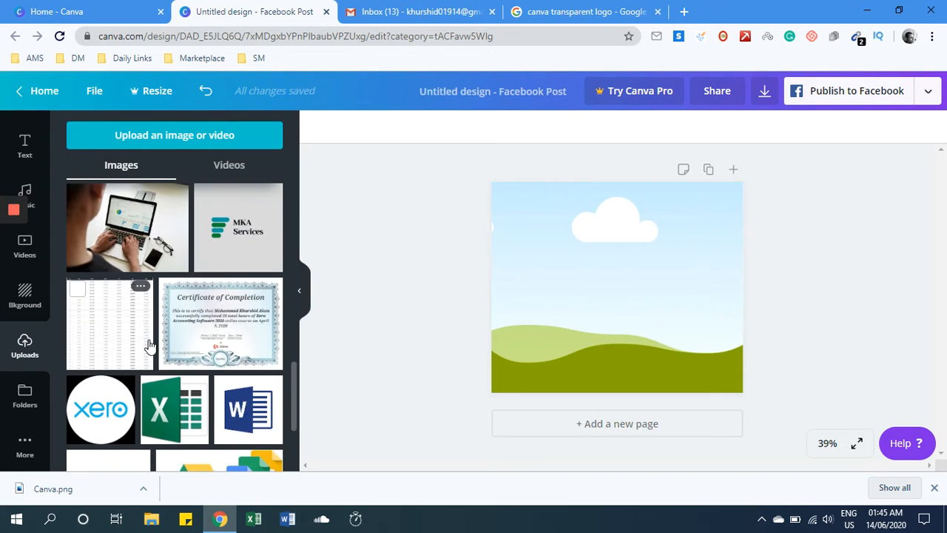
scroll(149, 344, "up", 1)
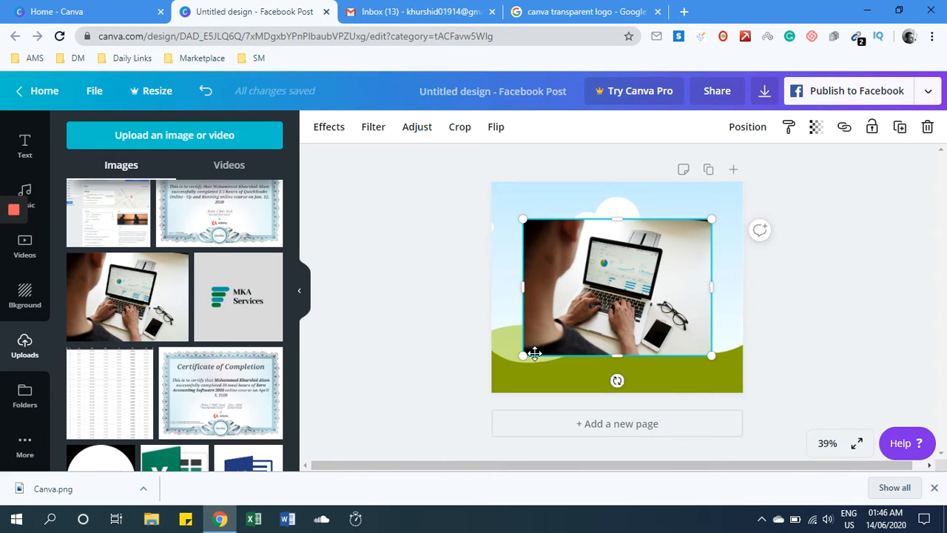
left_click_drag(532, 362, 615, 301)
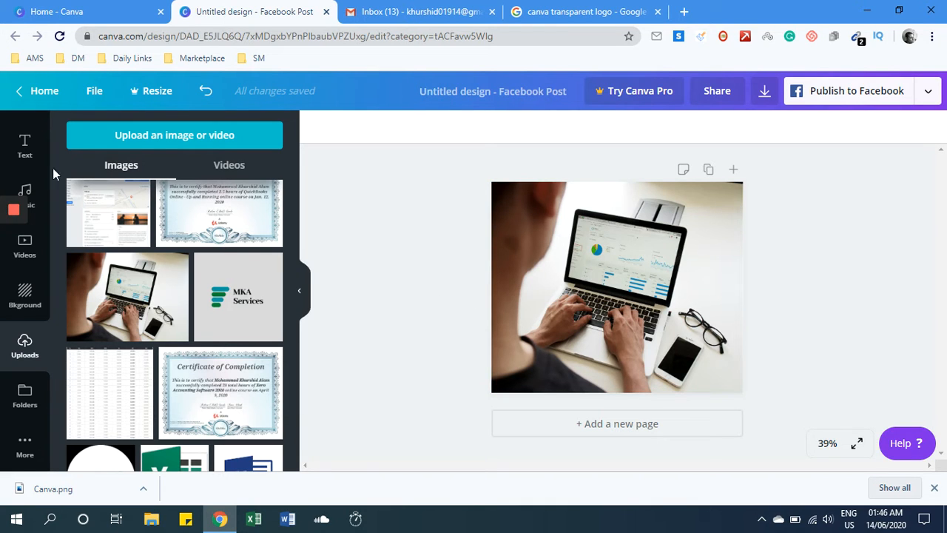
Step: Add the uploaded Twitter, LinkedIn and Instagram logos to the page
scroll(194, 339, "up", 3)
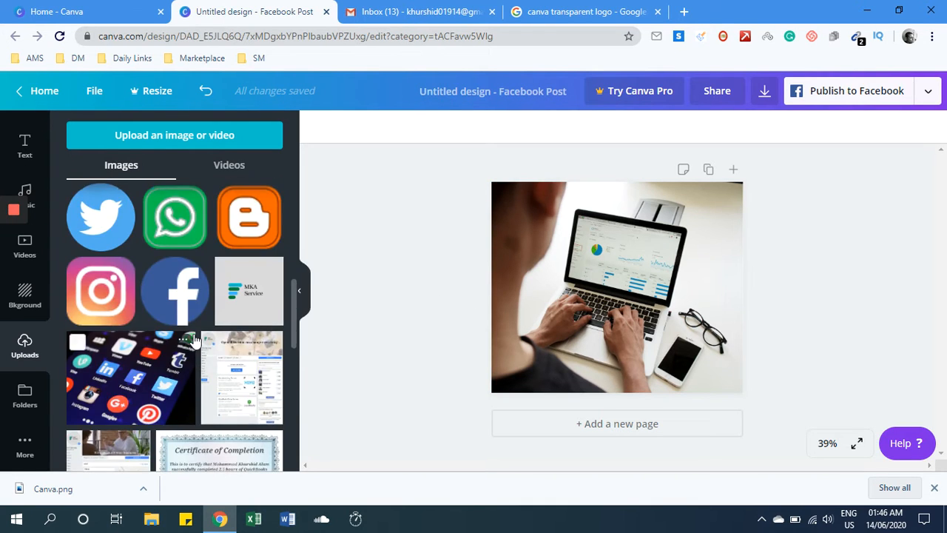
scroll(194, 339, "up", 2)
scroll(194, 339, "down", 1)
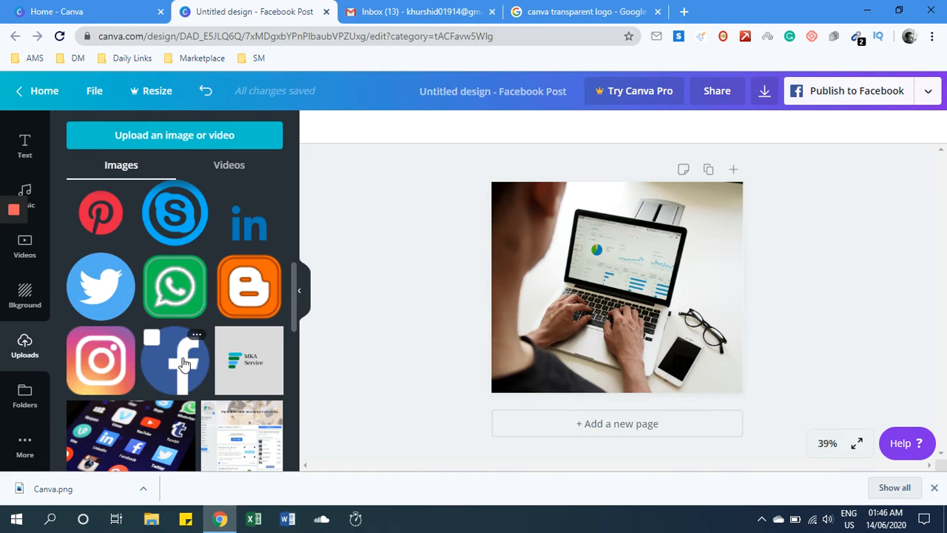
left_click(111, 287)
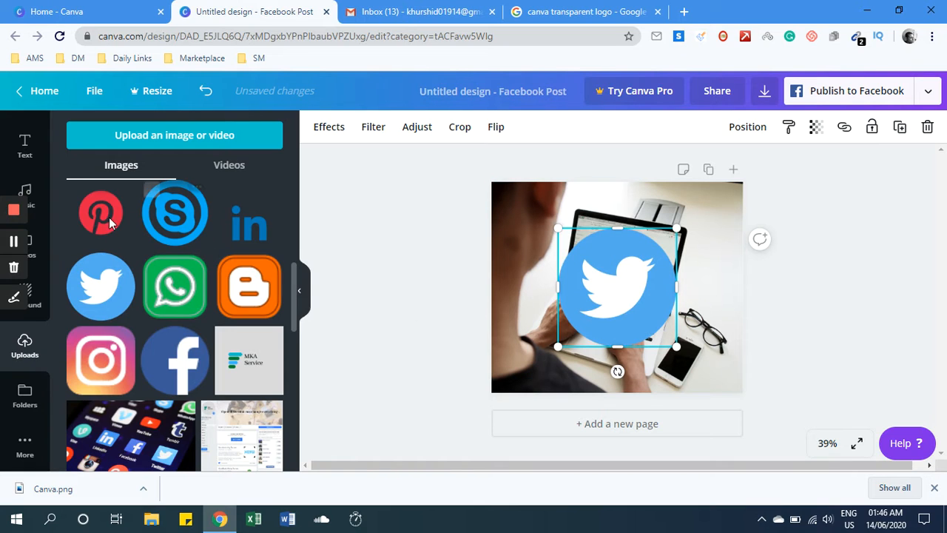
left_click(248, 235)
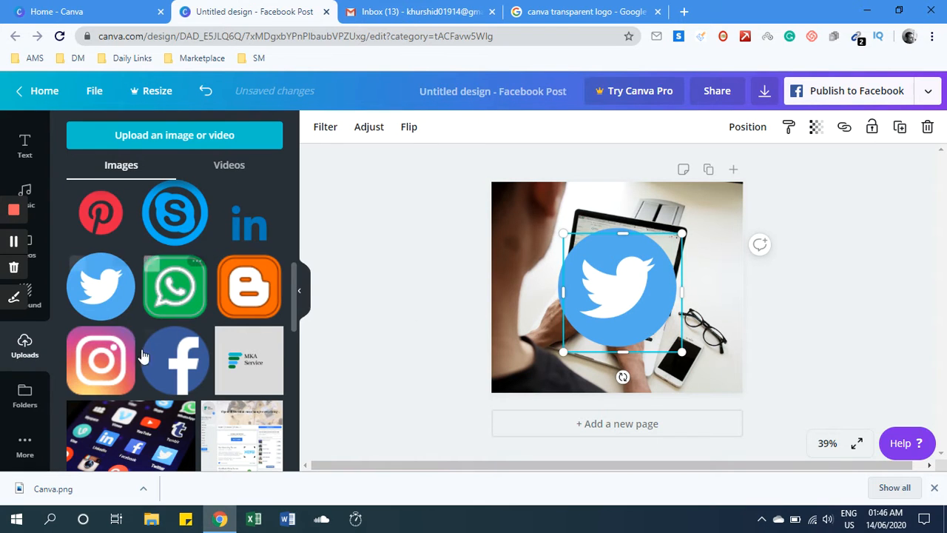
left_click(104, 368)
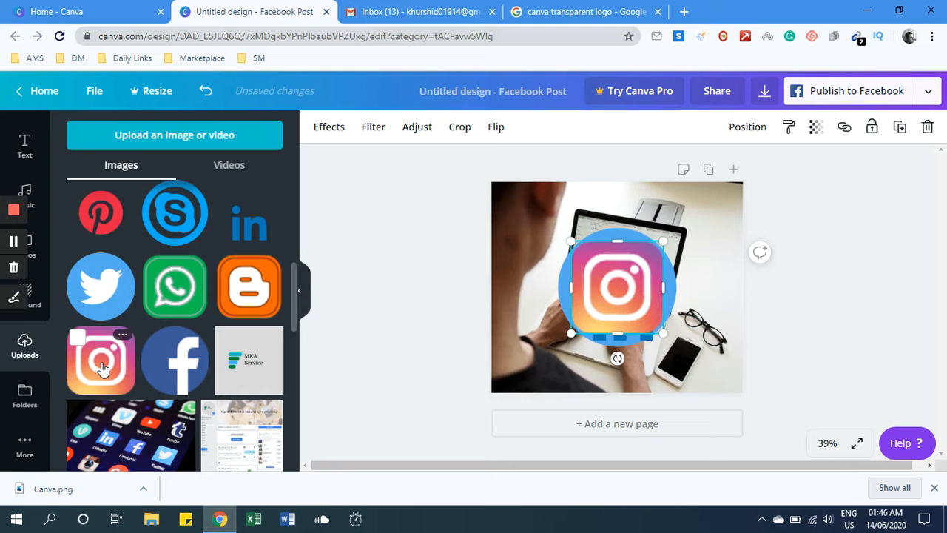
Step: Shift the Instagram logo slightly up and to the left, and lock the laptop background photo in place
left_click_drag(616, 354, 606, 277)
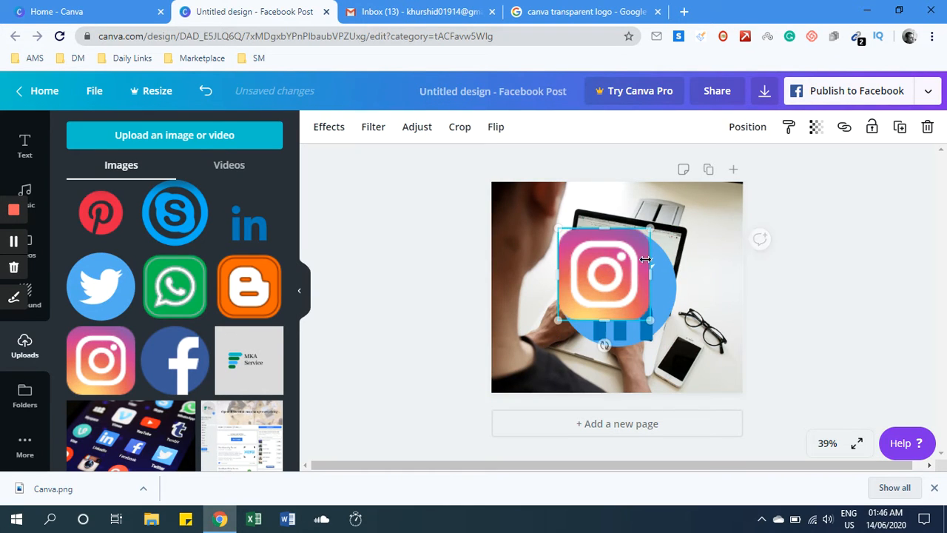
left_click(713, 235)
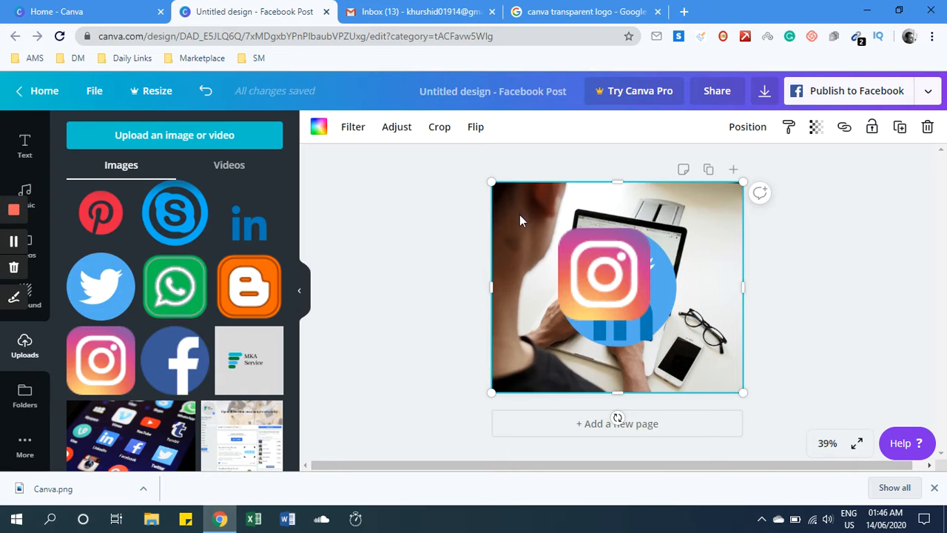
left_click(873, 128)
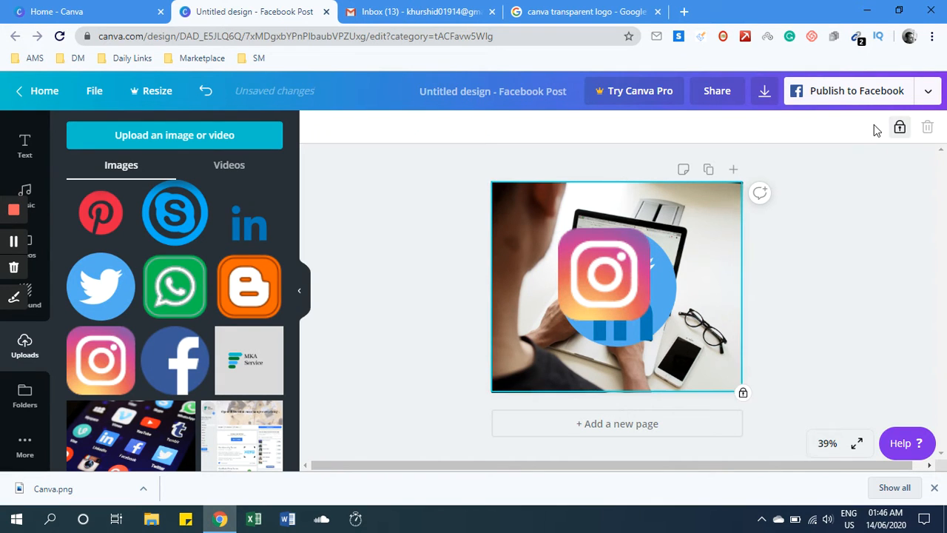
Step: Shrink the Instagram, Twitter and LinkedIn logos and line them up in a row at the page's bottom-right corner
left_click_drag(592, 310, 620, 372)
left_click(666, 342)
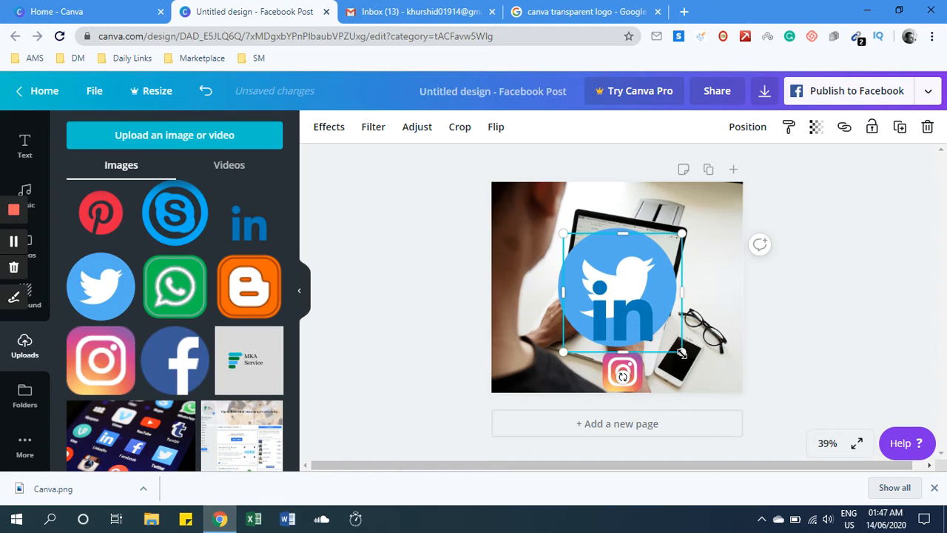
left_click_drag(624, 282, 733, 416)
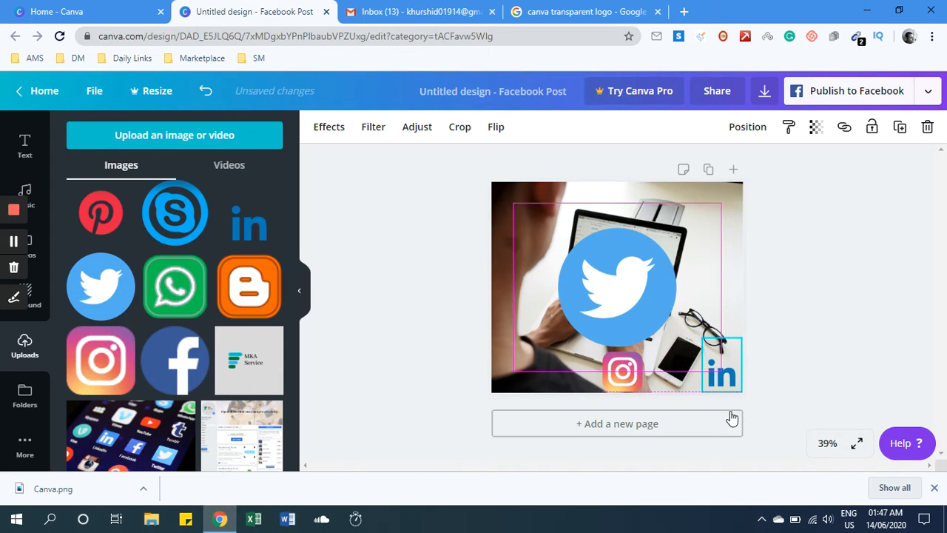
left_click(622, 306)
left_click_drag(678, 348, 687, 421)
left_click(631, 376)
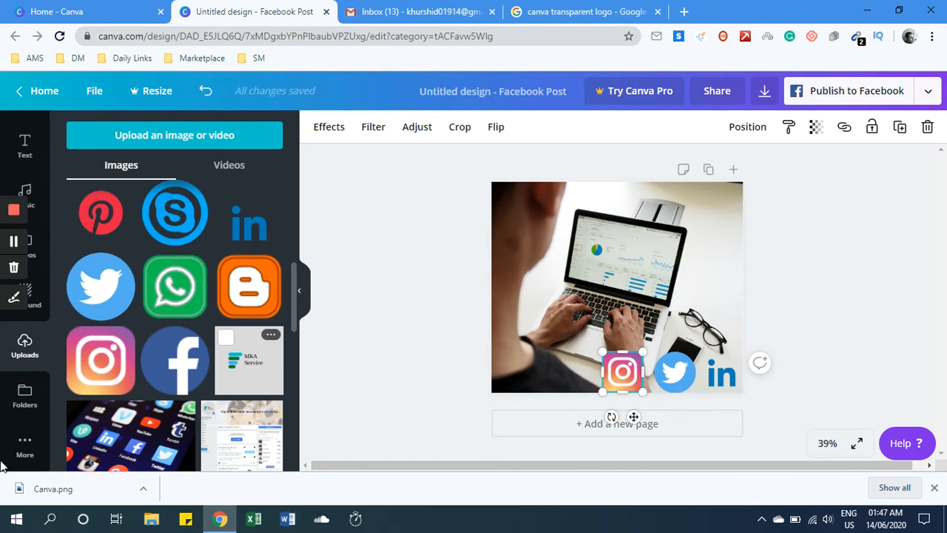
Step: Add the uploaded MKA Service logo over the laptop and set its transparency to 57
left_click(256, 375)
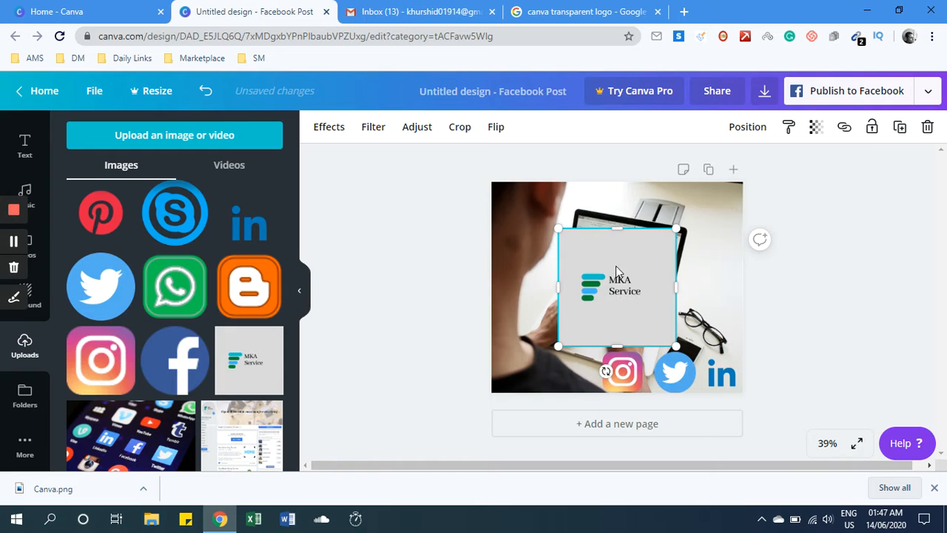
mouse_move(616, 273)
left_mouse_down()
mouse_move(621, 231)
mouse_move(624, 271)
left_mouse_up()
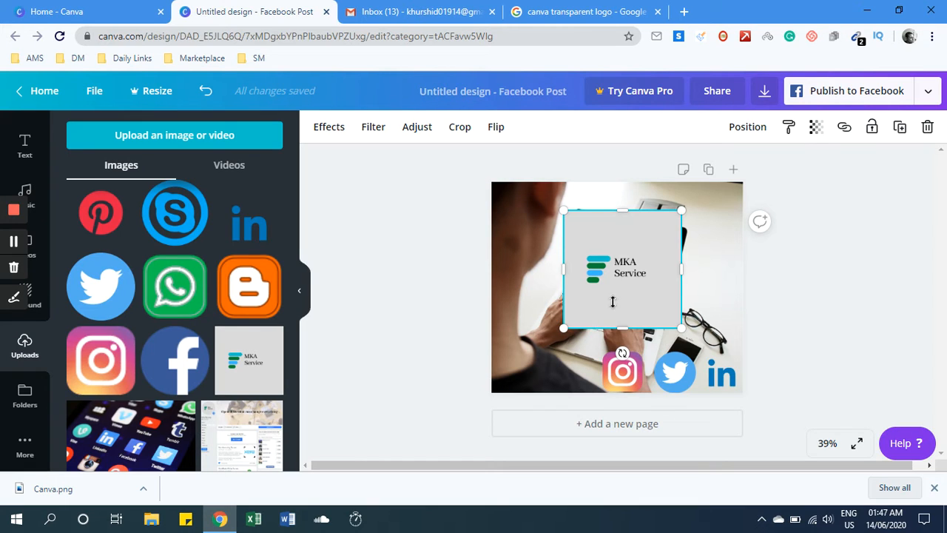
left_click(817, 129)
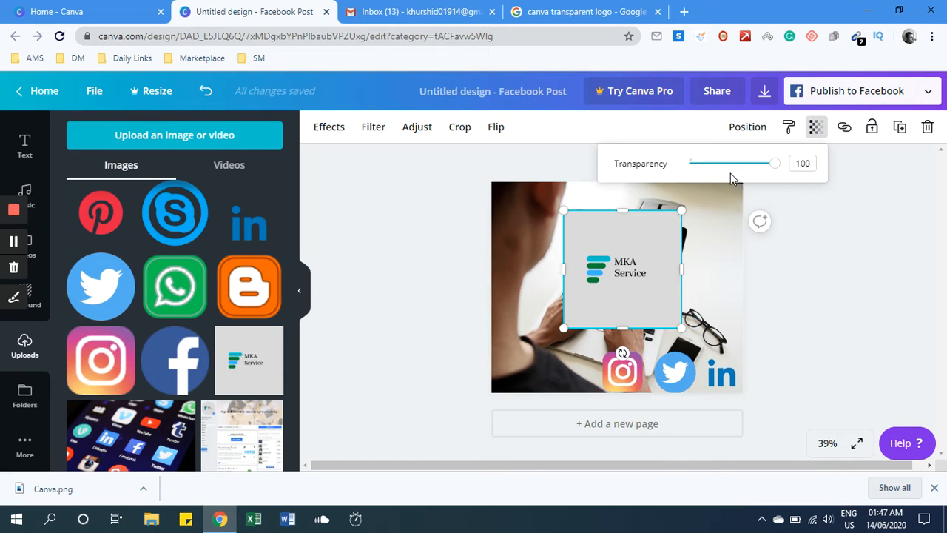
left_click_drag(778, 169, 740, 168)
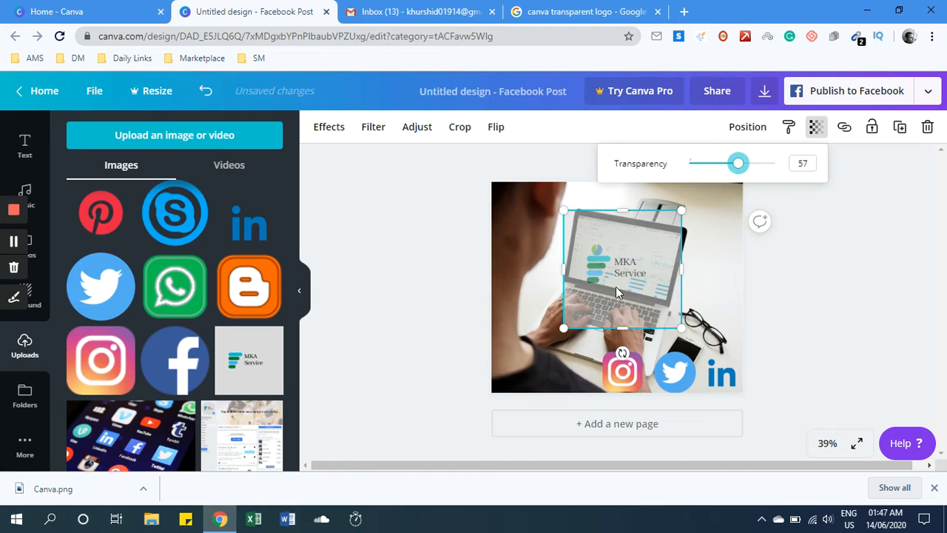
Step: Move the MKA Service logo to the page's top-right corner and set its transparency to 56
left_click(672, 296)
left_click_drag(649, 248, 720, 219)
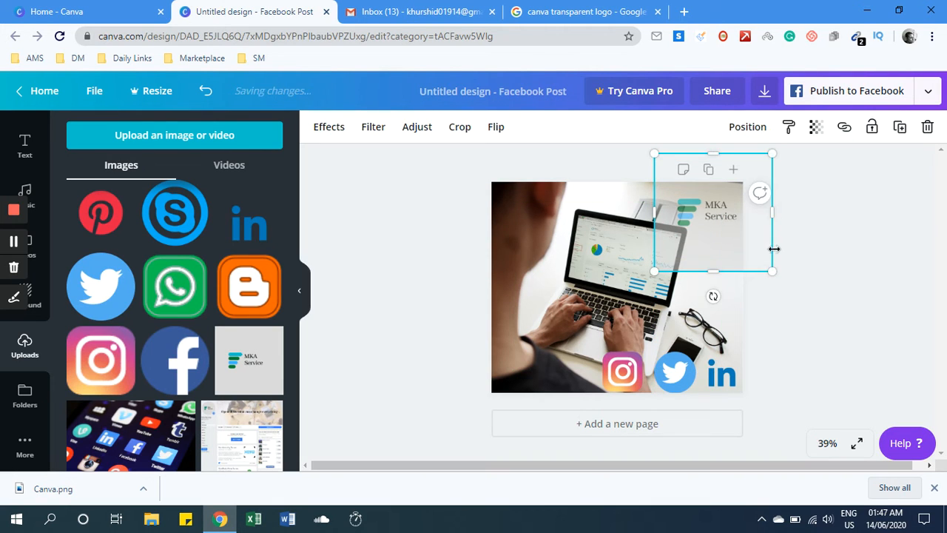
left_click(816, 128)
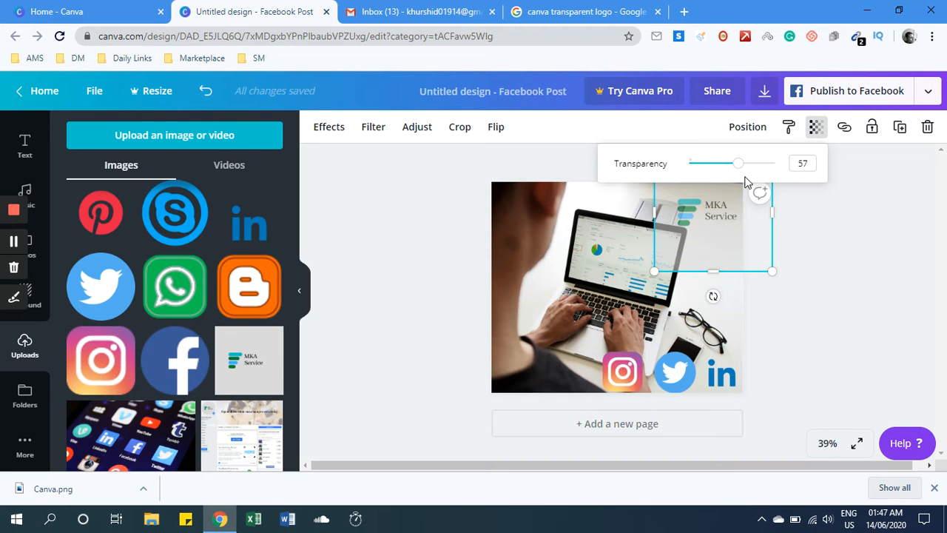
mouse_move(737, 167)
left_mouse_down()
mouse_move(725, 171)
mouse_move(739, 171)
left_mouse_up()
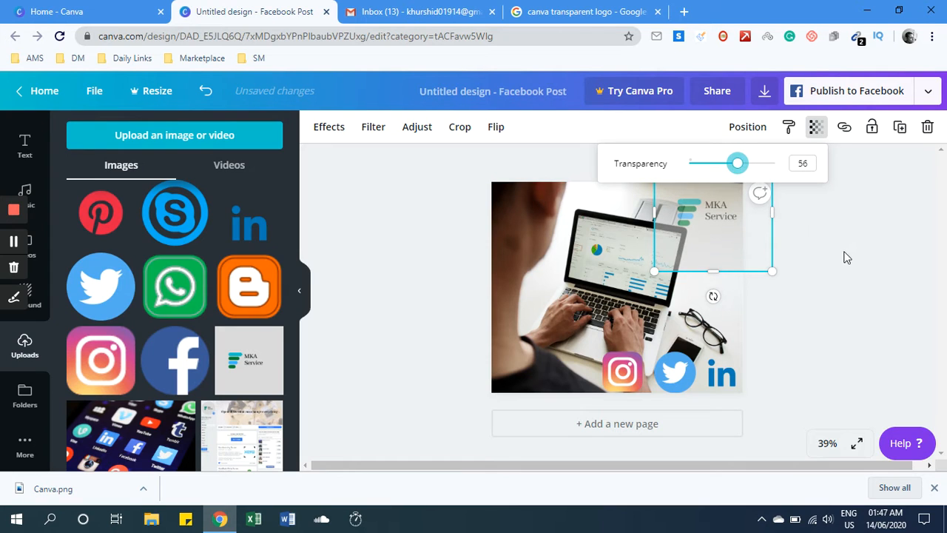
left_click(799, 327)
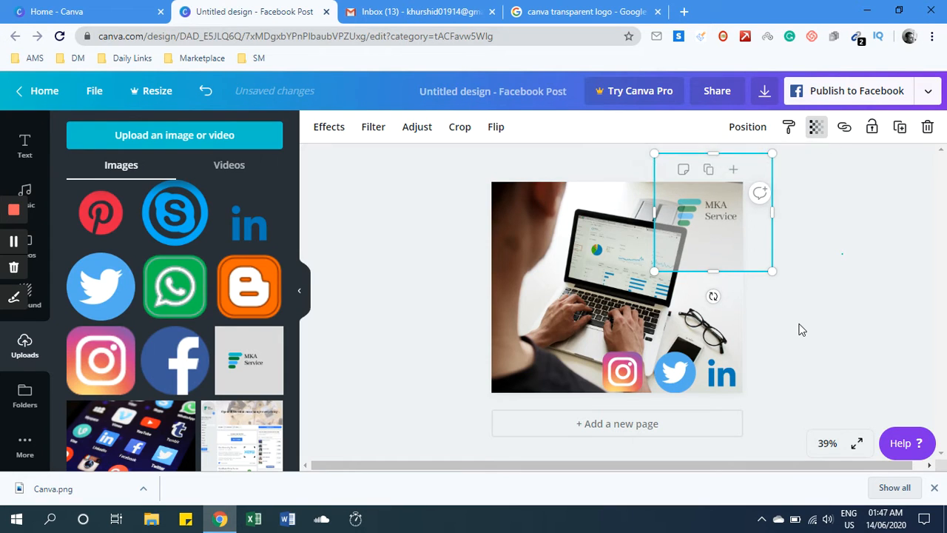
Step: Fade the MKA Service logo further by setting its transparency to 32
left_click(700, 259)
left_click(816, 127)
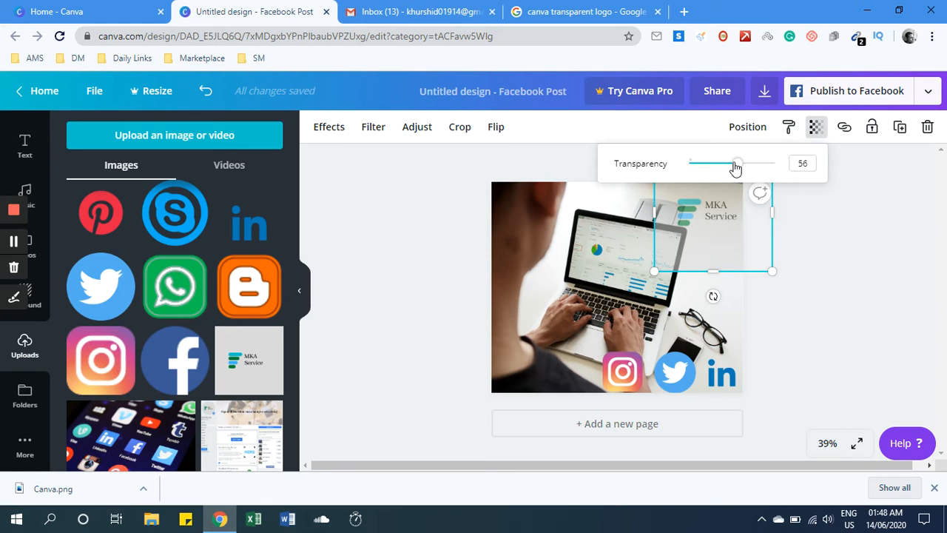
left_click_drag(735, 166, 716, 169)
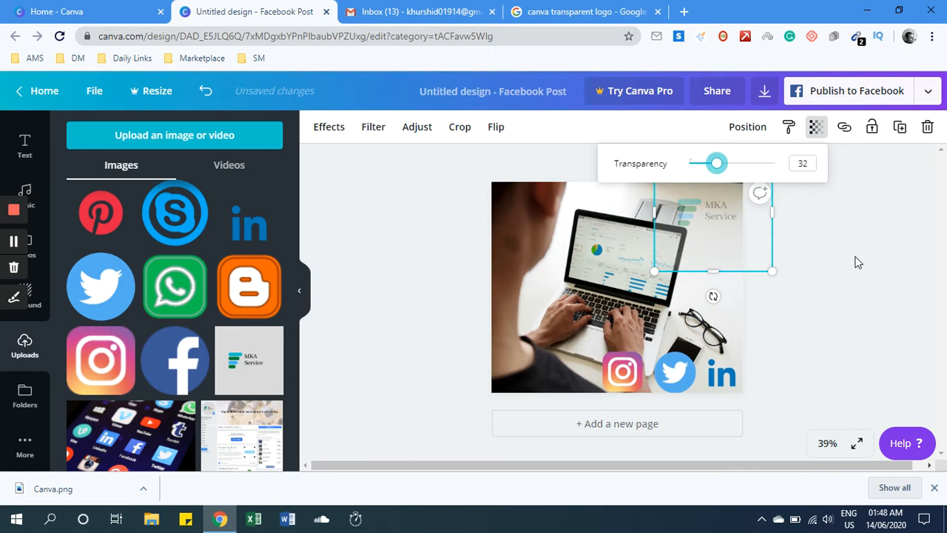
left_click(786, 316)
left_click(705, 218)
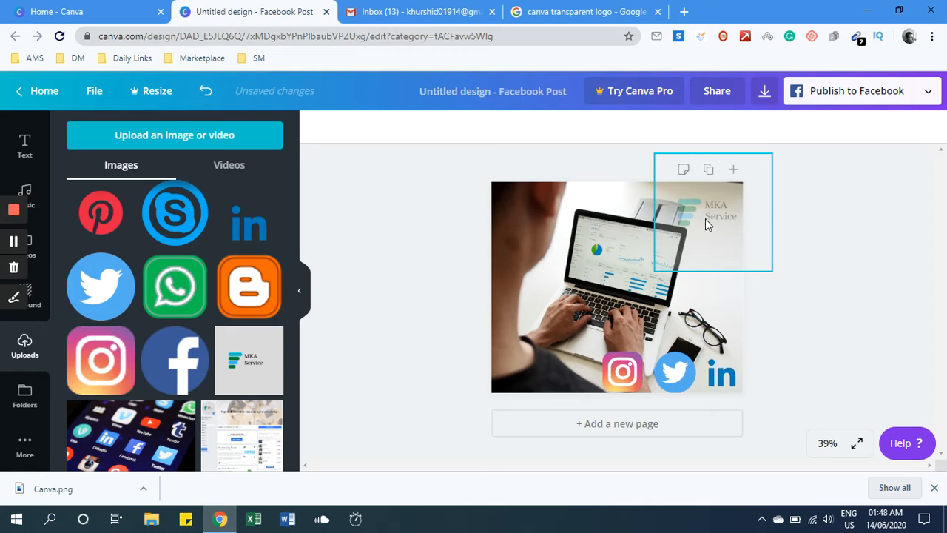
left_click(813, 266)
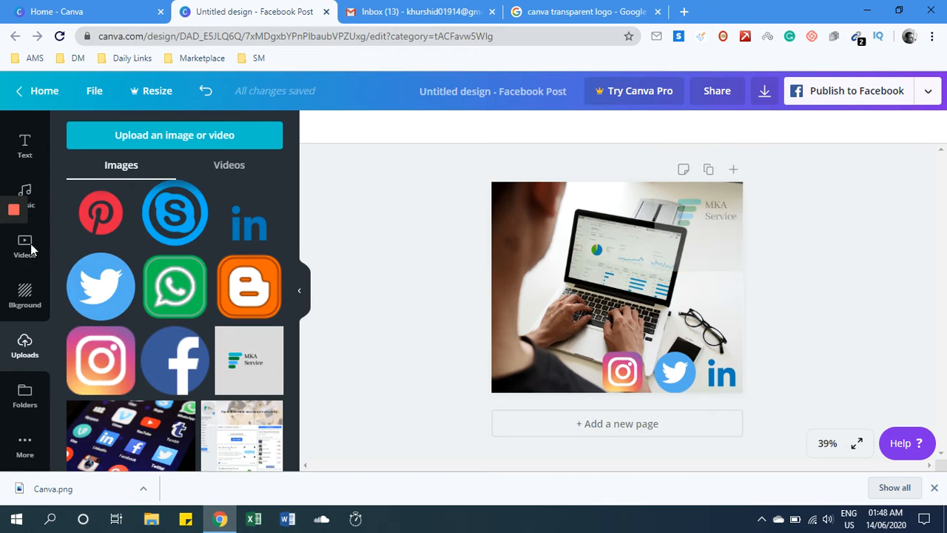
Step: Add a subheading to the page reading "Follow My Social Links", followed by an empty line
scroll(37, 237, "up", 3)
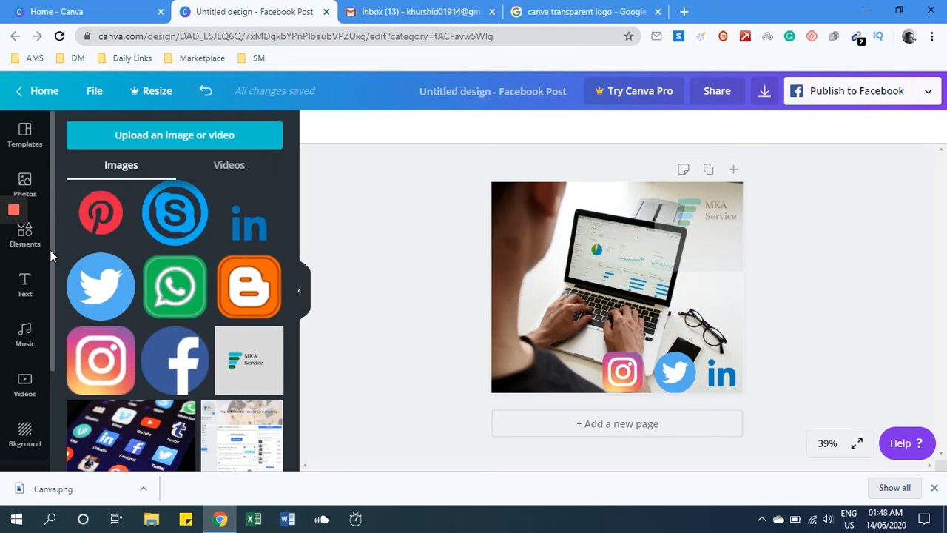
scroll(49, 211, "down", 2)
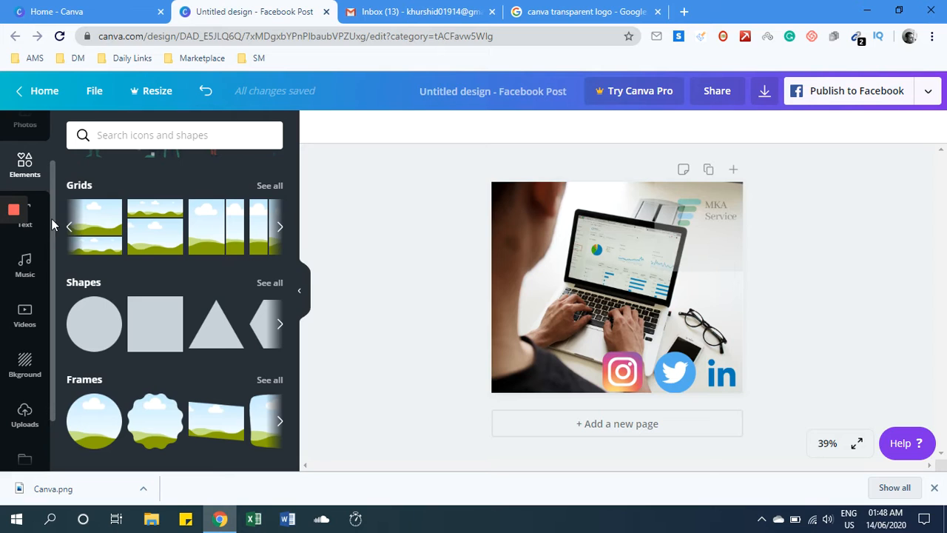
left_click(30, 222)
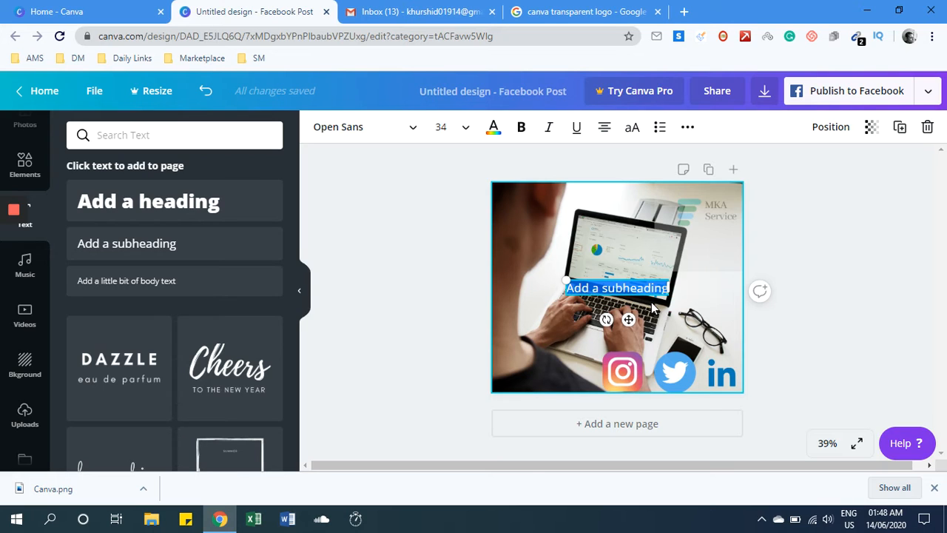
type("Follow")
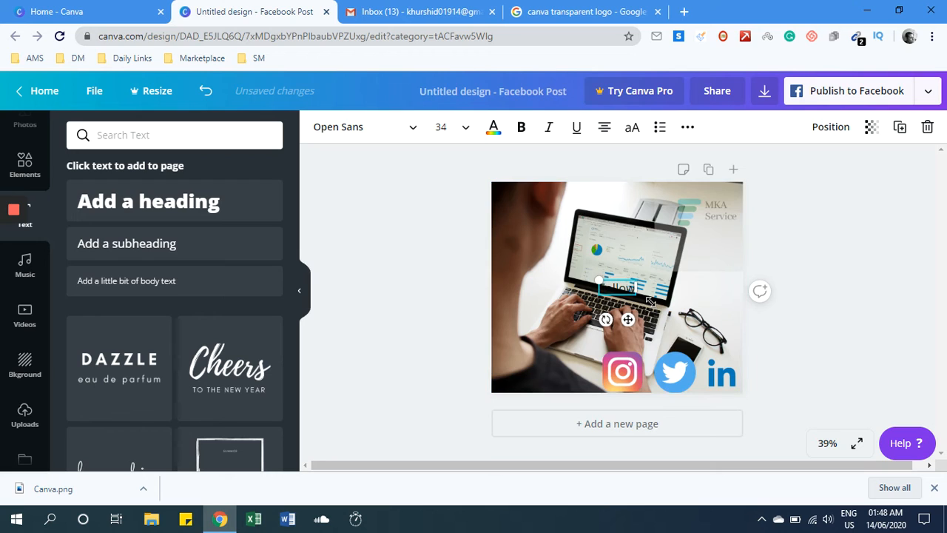
type(" My")
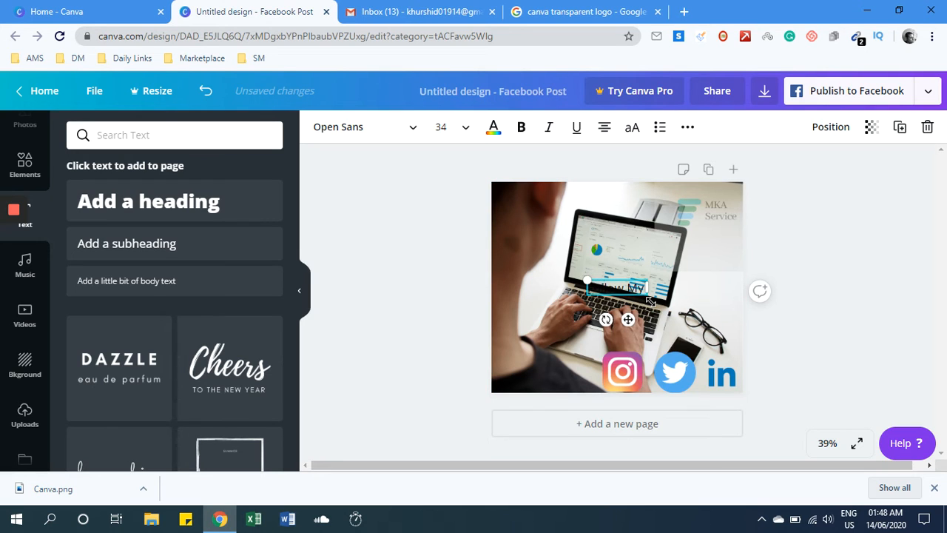
type(" Soci")
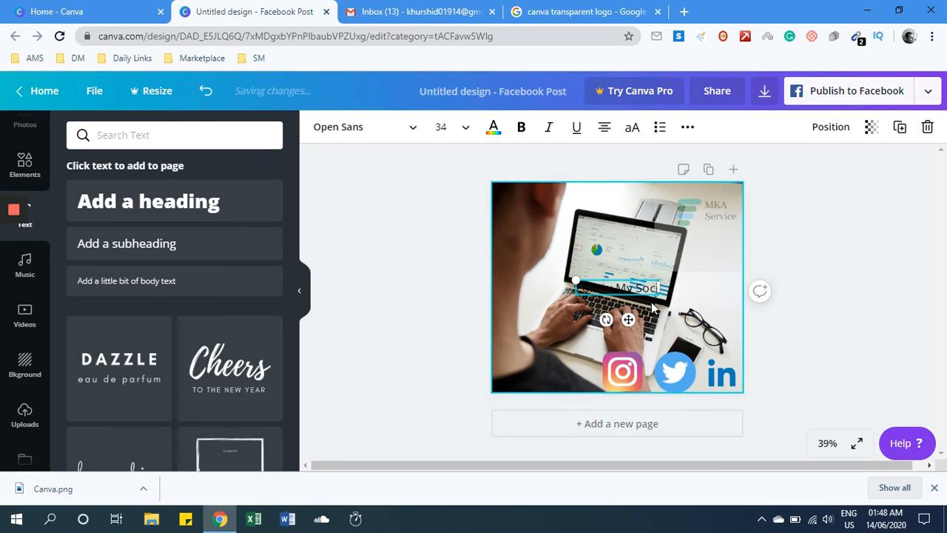
type("al Iinks")
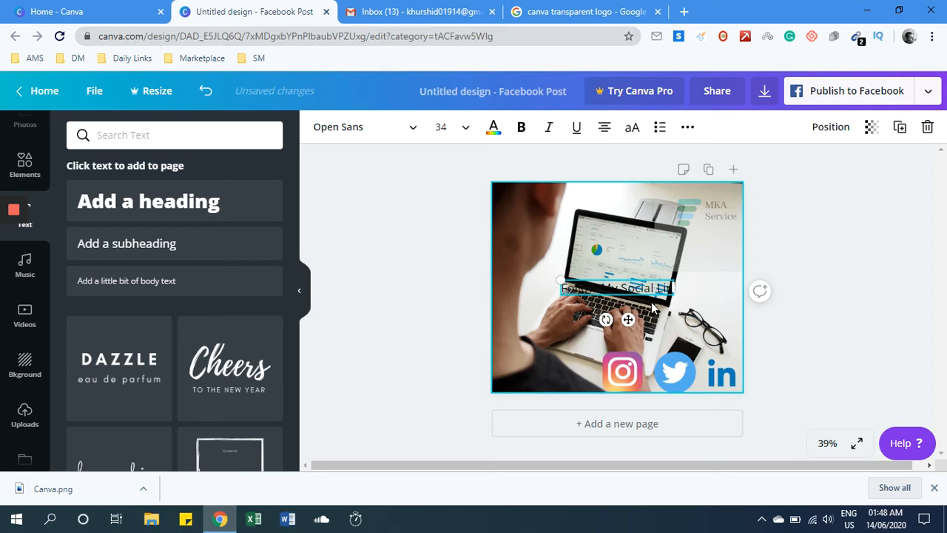
key("Return")
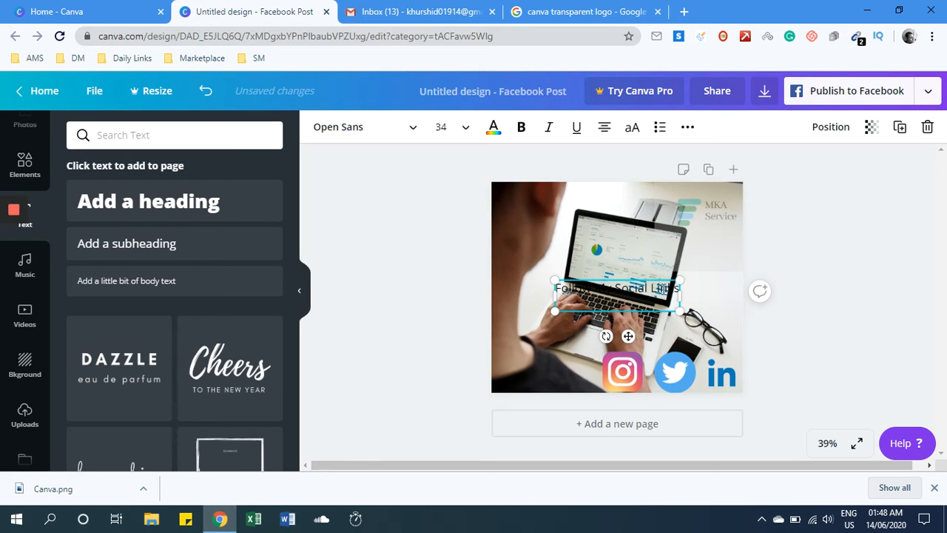
Step: Move the "Follow My Social Links" text to the lower left of the page and set its font size to 24
left_click_drag(628, 336, 592, 319)
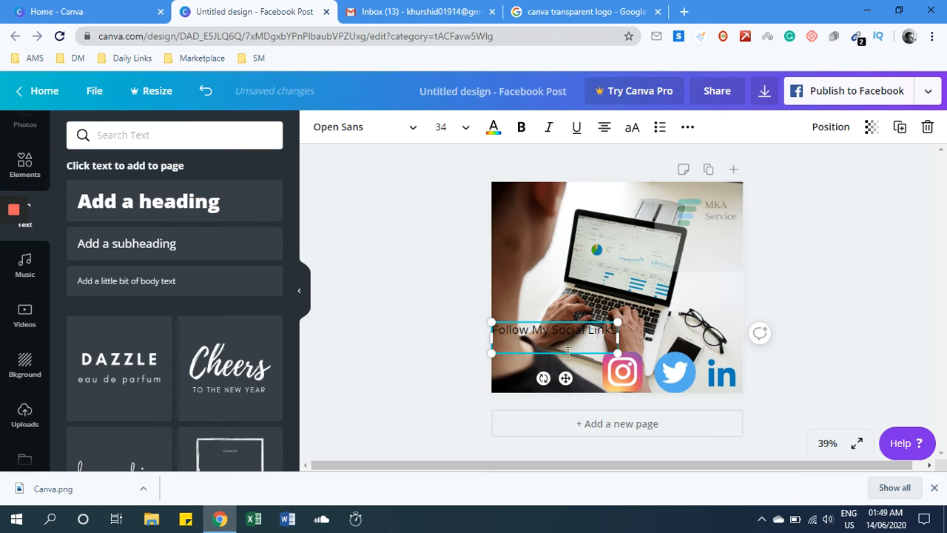
left_click(462, 127)
left_click(453, 248)
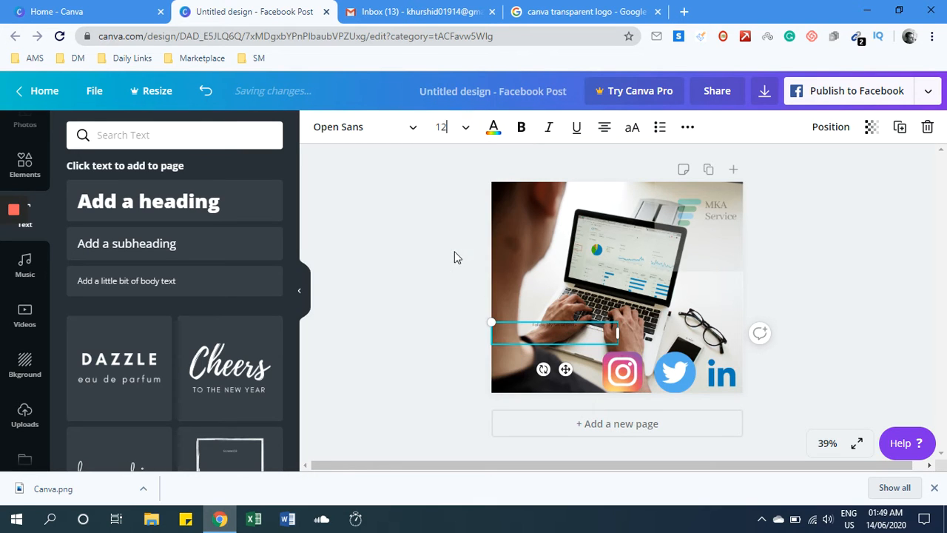
left_click(460, 127)
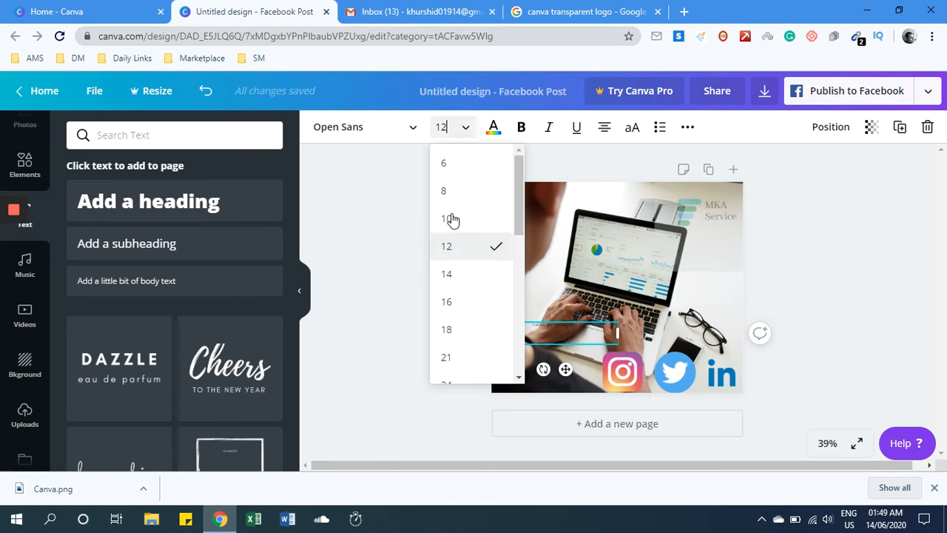
left_click(455, 333)
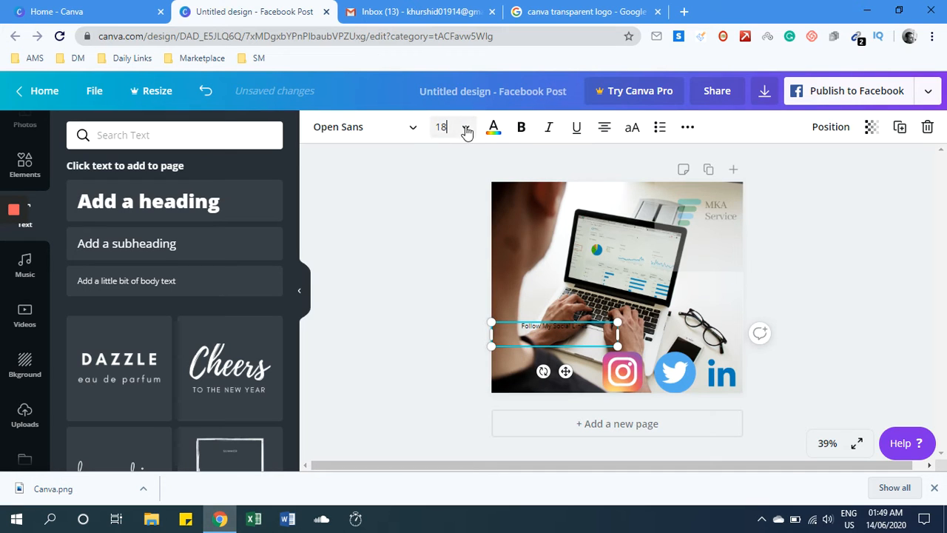
left_click(463, 127)
left_click(446, 319)
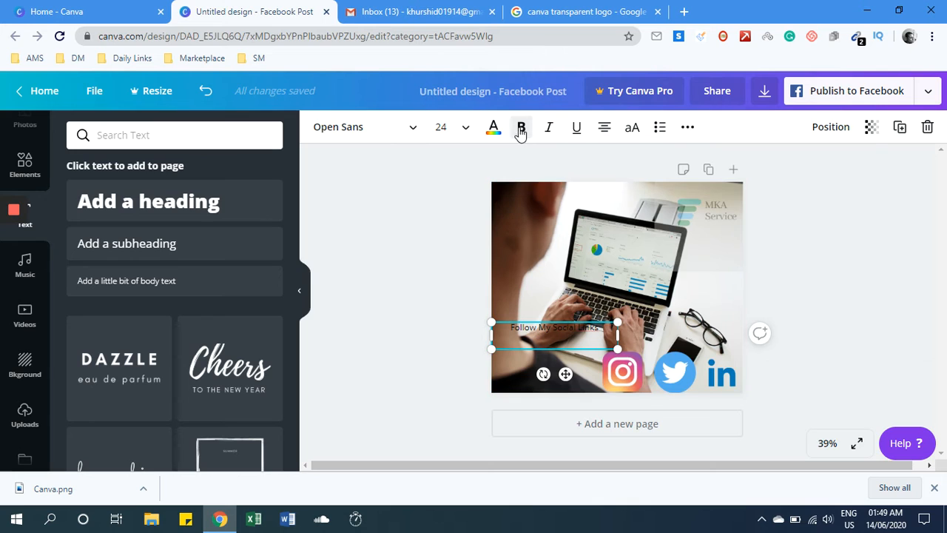
Step: Color the "Follow My Social Links" text yellow from the default colors and move it just above the social media logos
left_click(492, 127)
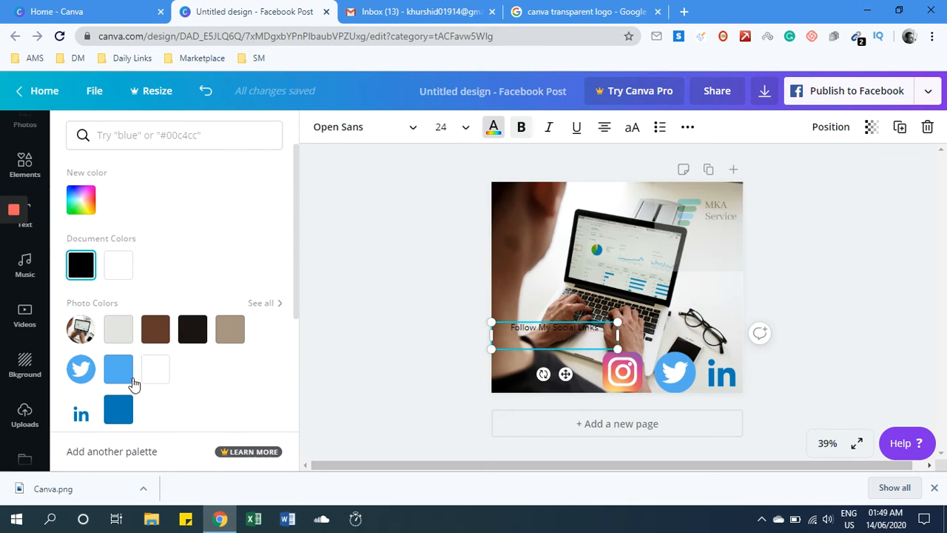
left_click(162, 337)
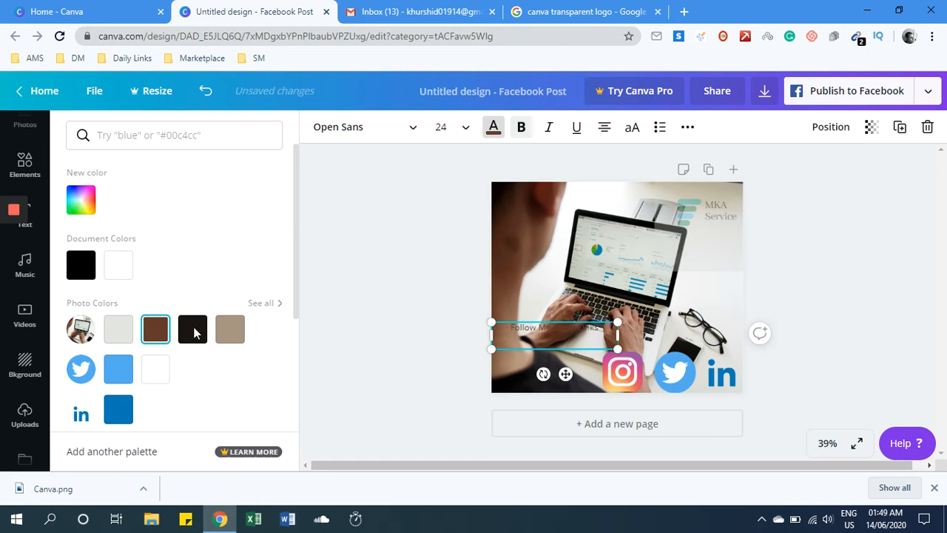
left_click(229, 333)
scroll(225, 349, "down", 3)
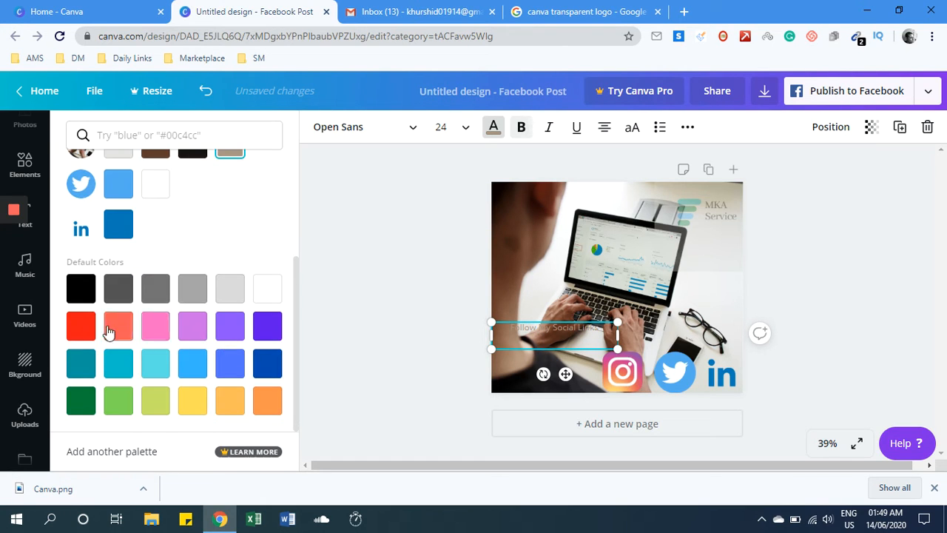
left_click(83, 329)
left_click(150, 337)
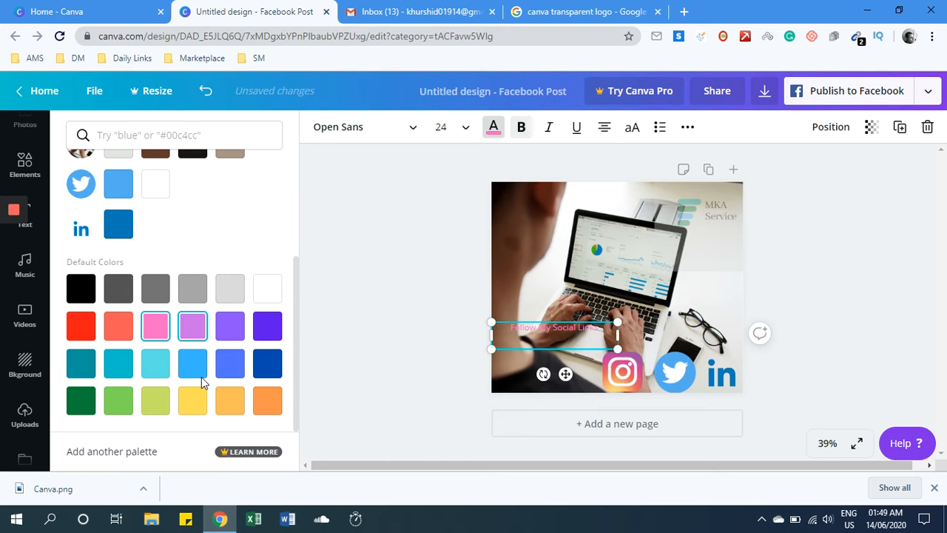
left_click(195, 400)
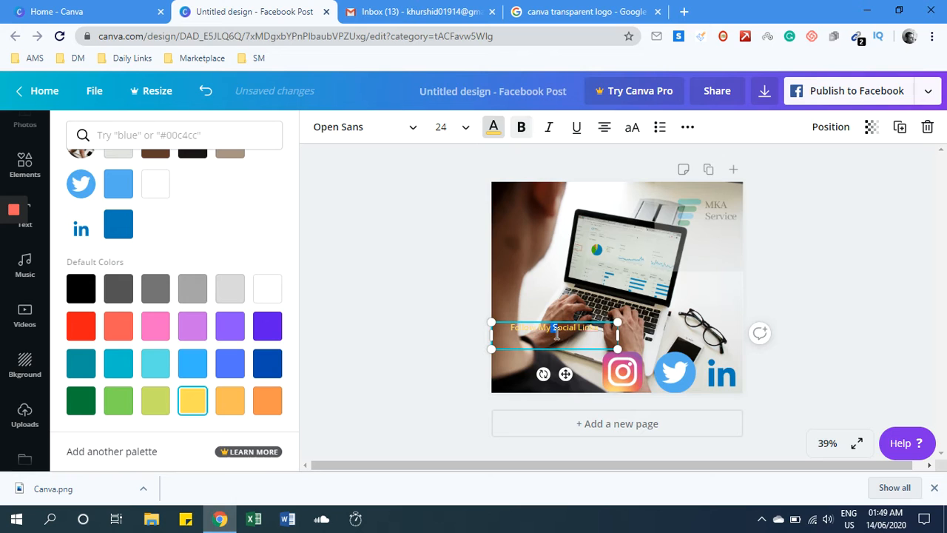
left_click_drag(638, 355, 673, 381)
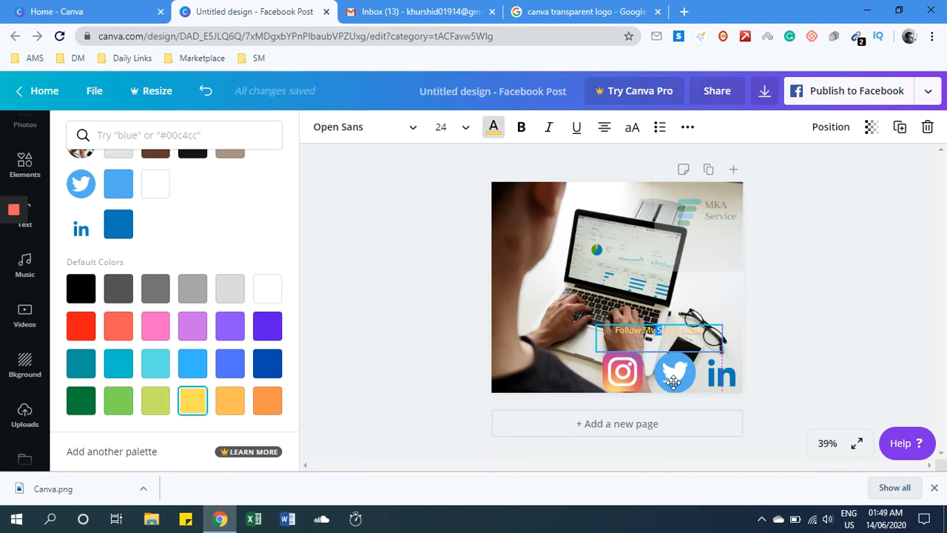
left_click(550, 329)
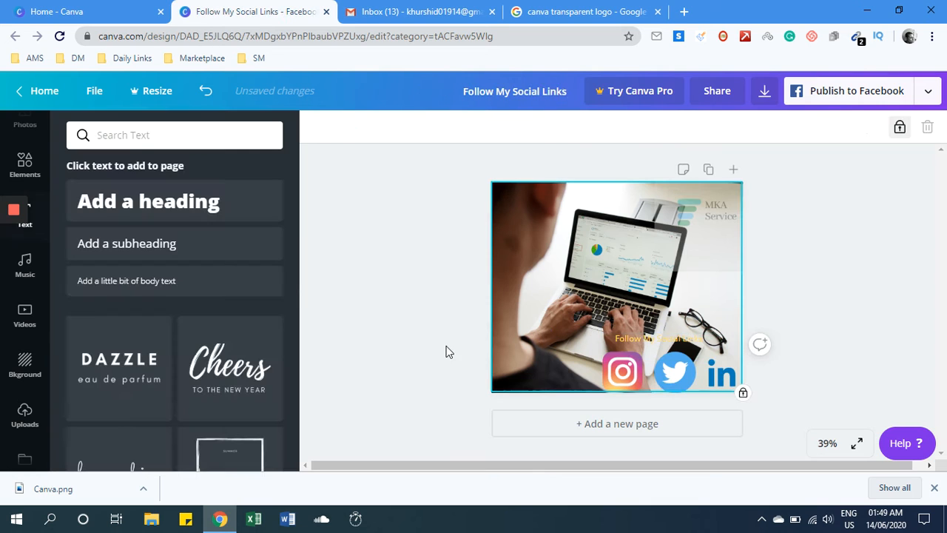
Step: Color the "Follow My Social Links" text black from the default colors
left_click(663, 345)
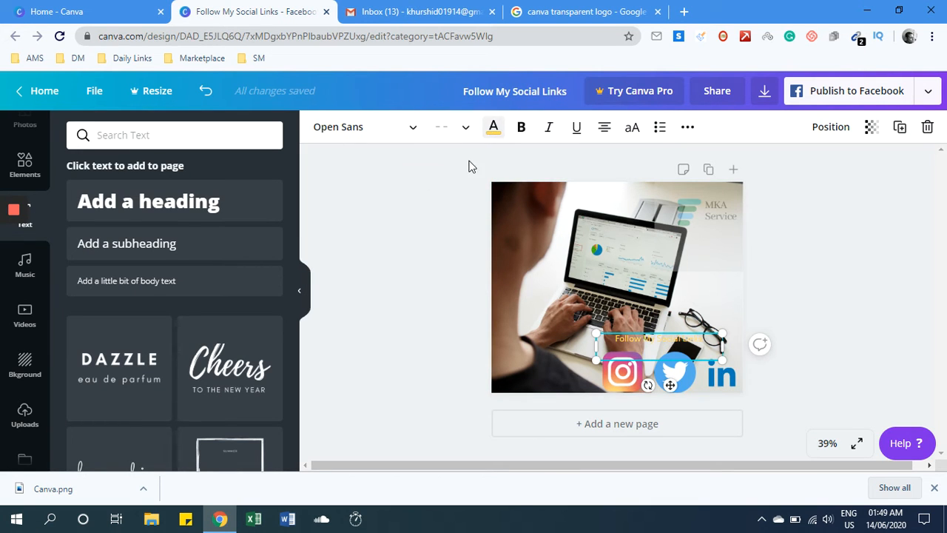
left_click(494, 127)
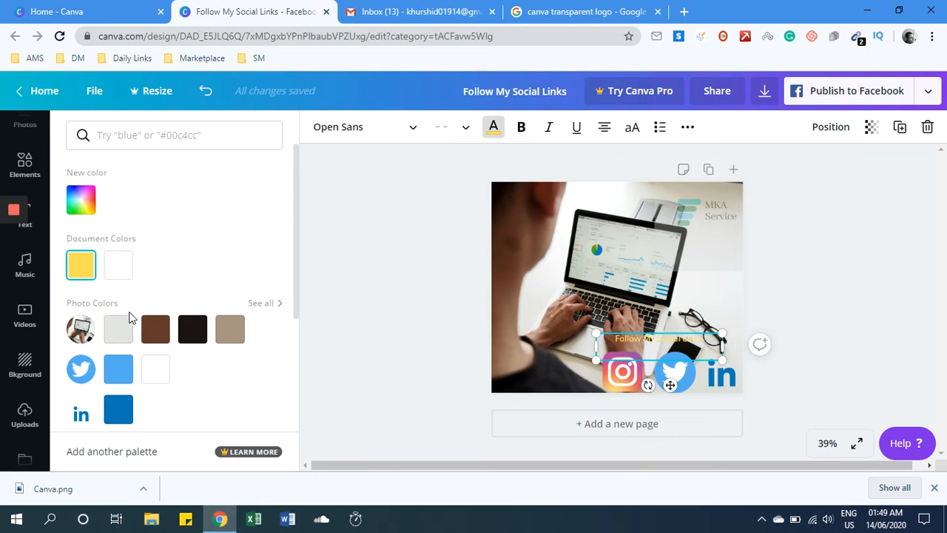
scroll(144, 333, "down", 3)
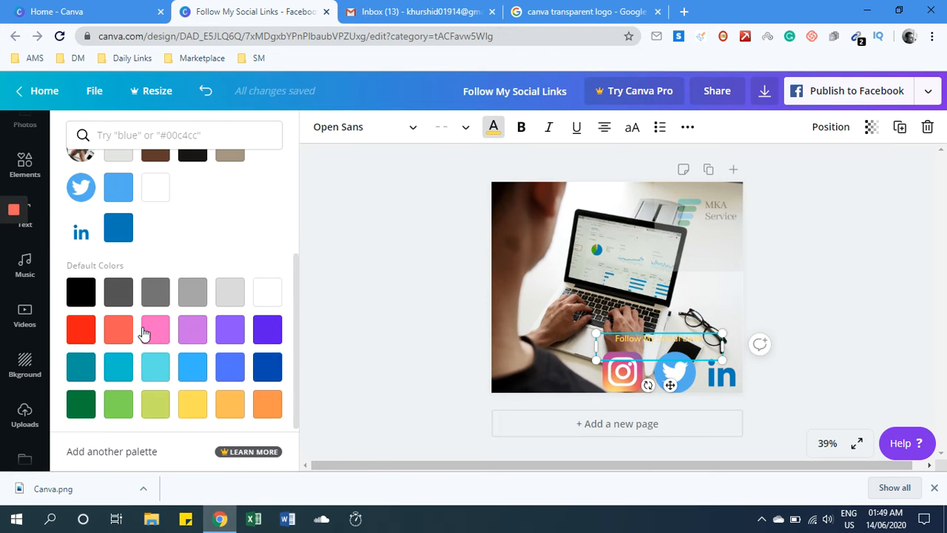
left_click(89, 287)
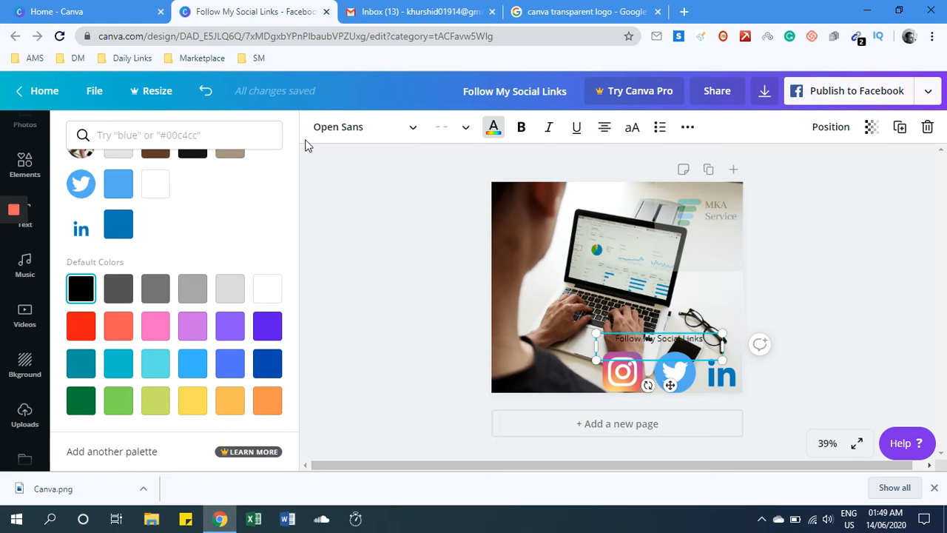
Step: Add the black, white-bordered square from the recently used elements and reshape it into a wide banner across the laptop screen
left_click(29, 171)
scroll(164, 326, "down", 2)
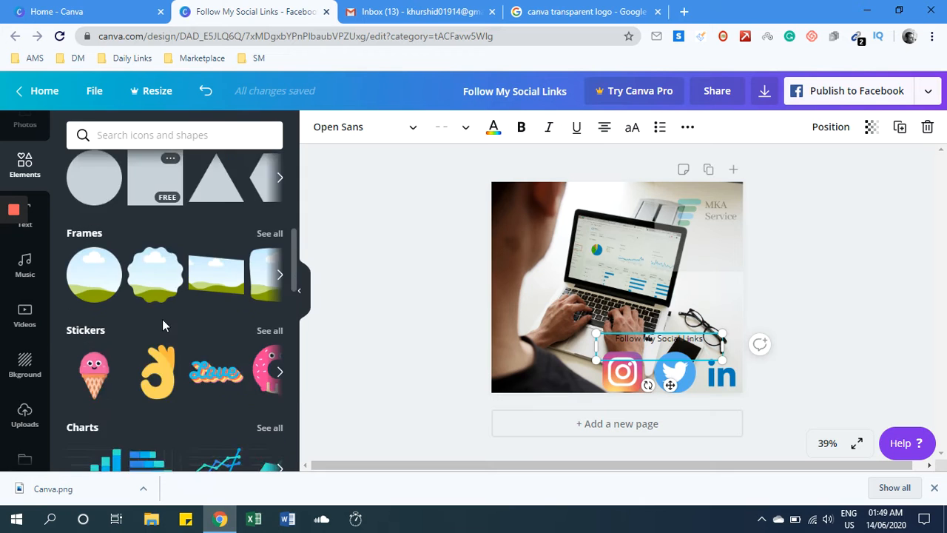
scroll(159, 322, "down", 2)
scroll(154, 317, "up", 3)
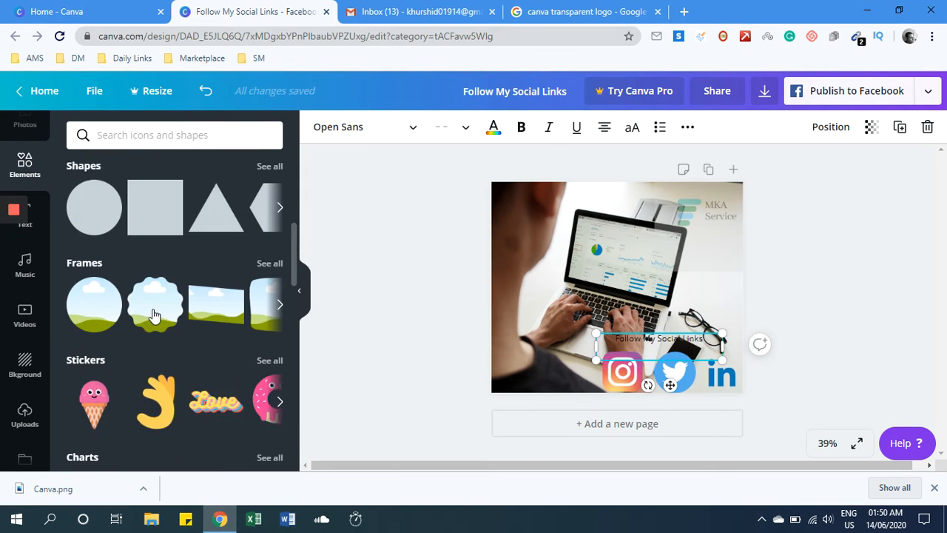
scroll(154, 316, "up", 5)
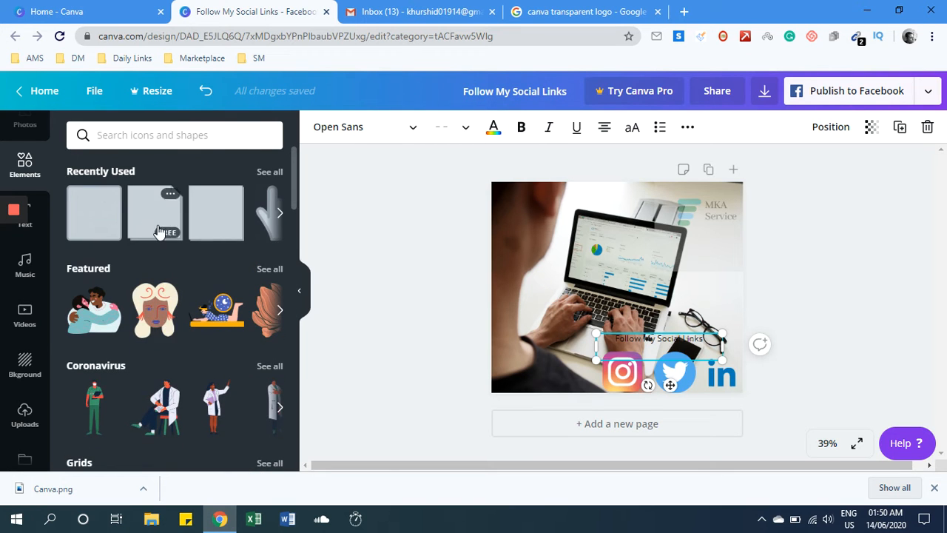
left_click(94, 228)
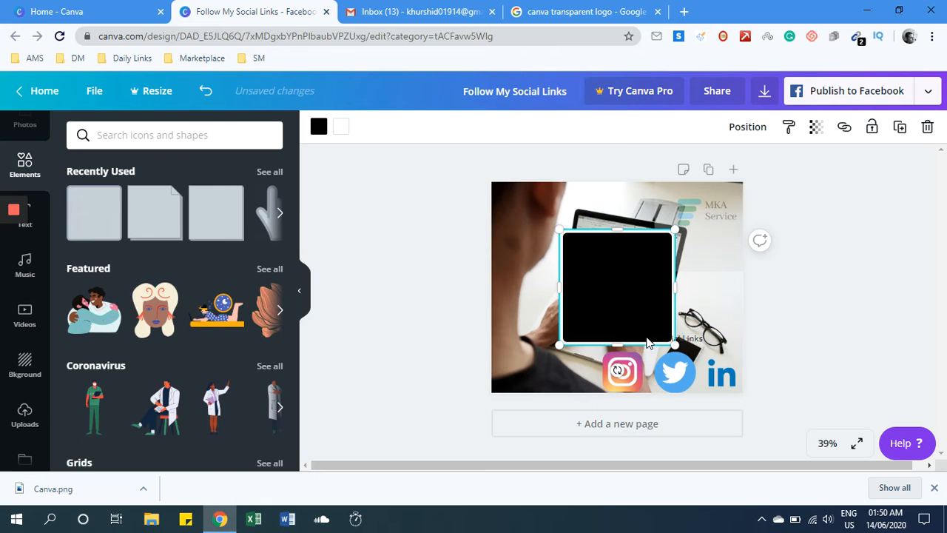
left_click_drag(660, 236, 613, 230)
left_click_drag(709, 253, 730, 254)
Step: Move the "Follow My Social Links" text onto the black banner and color it white from the document colors
left_click(666, 348)
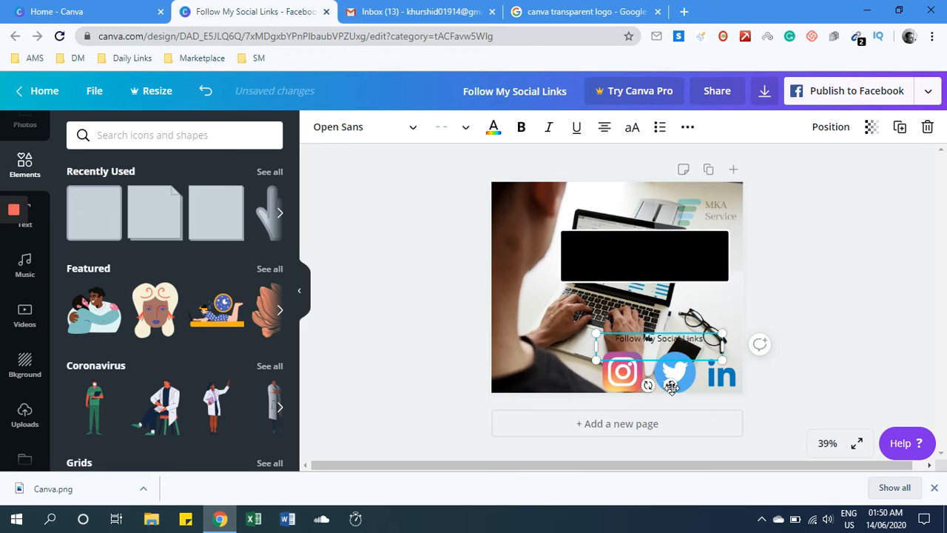
left_click_drag(669, 385, 654, 292)
left_click(493, 127)
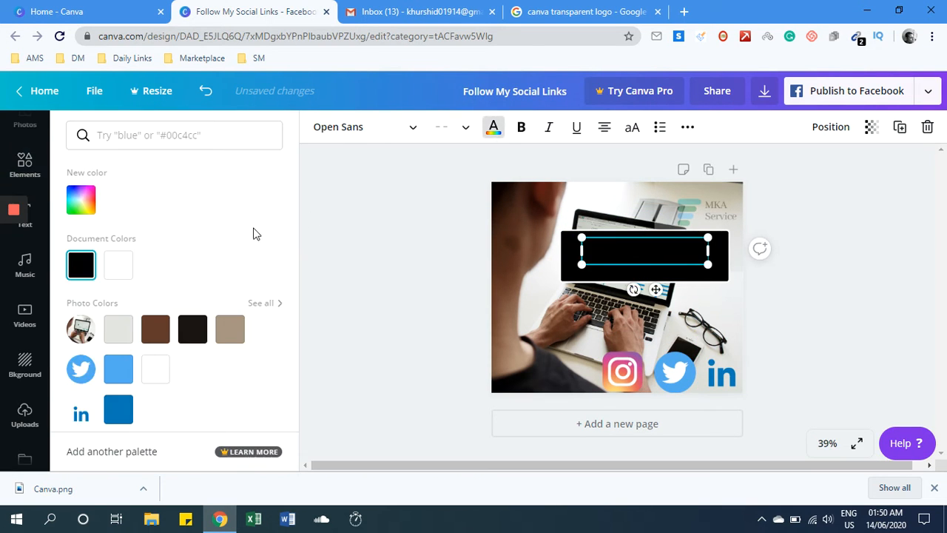
left_click(118, 265)
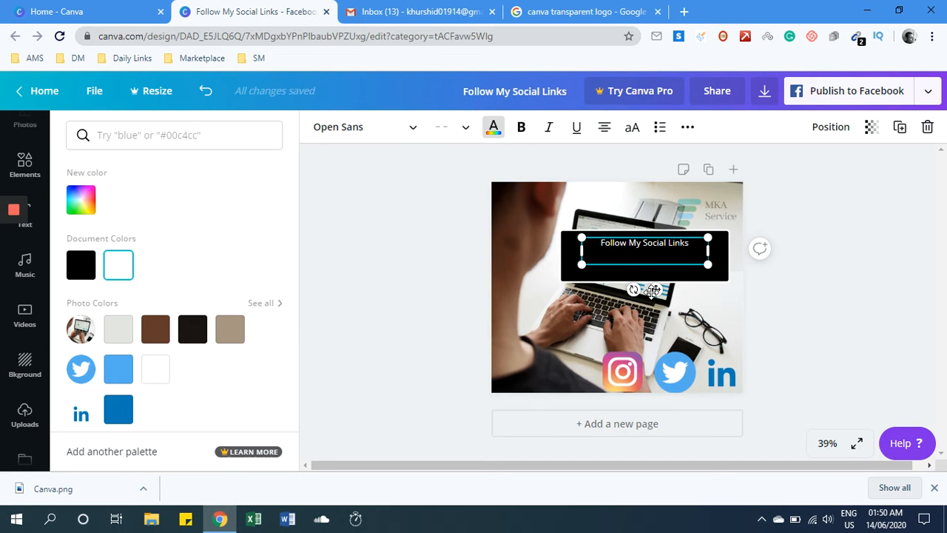
left_click_drag(654, 290, 657, 304)
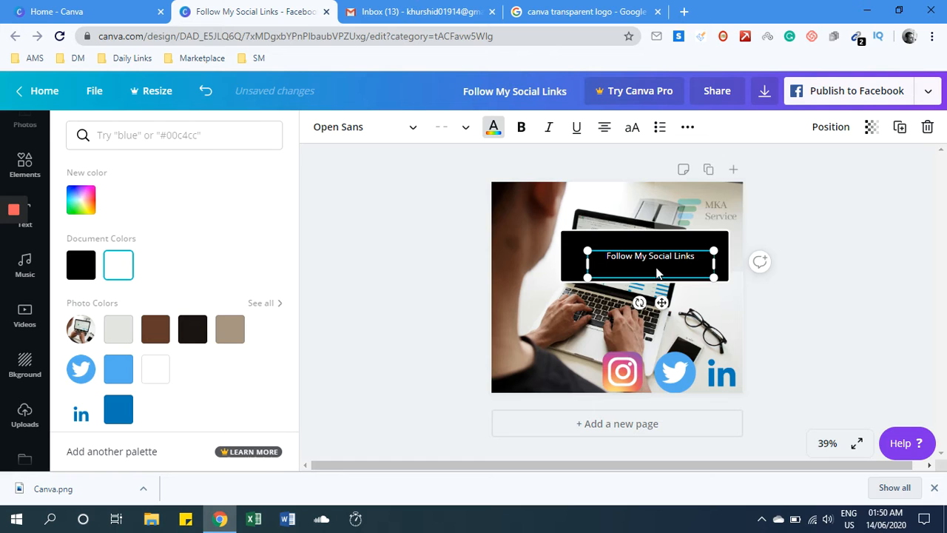
left_click_drag(657, 256, 654, 250)
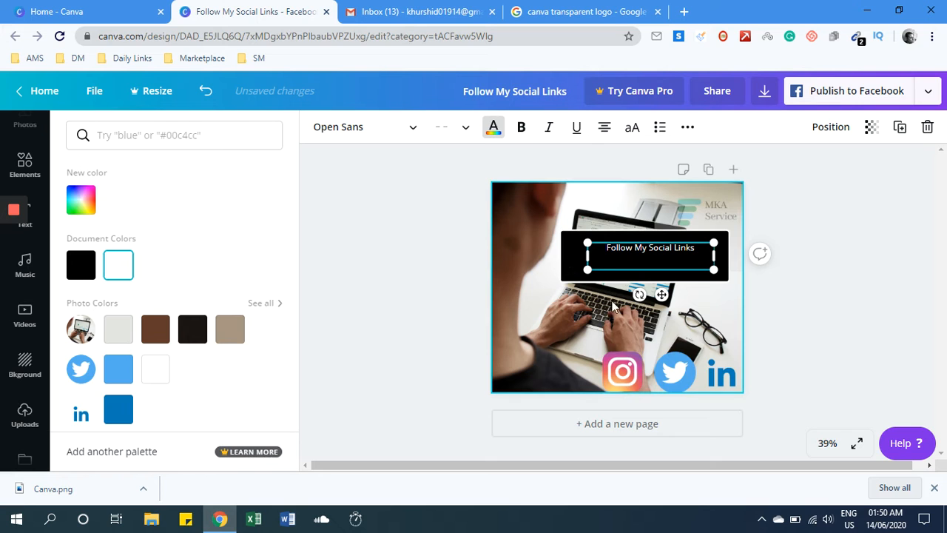
Step: Reduce the black banner to about half its height and reposition the "Follow My Social Links" text within it
left_click(722, 282)
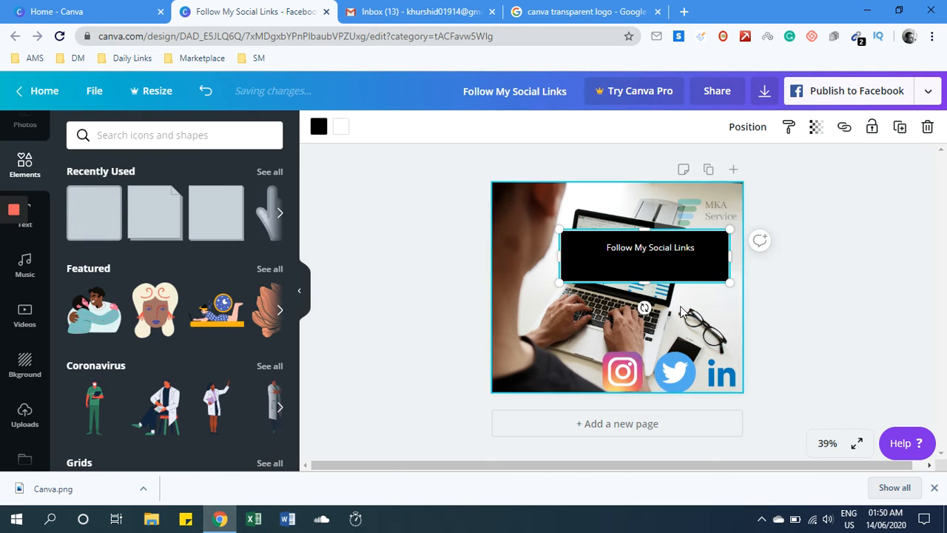
left_click_drag(696, 381, 691, 250)
left_click(664, 252)
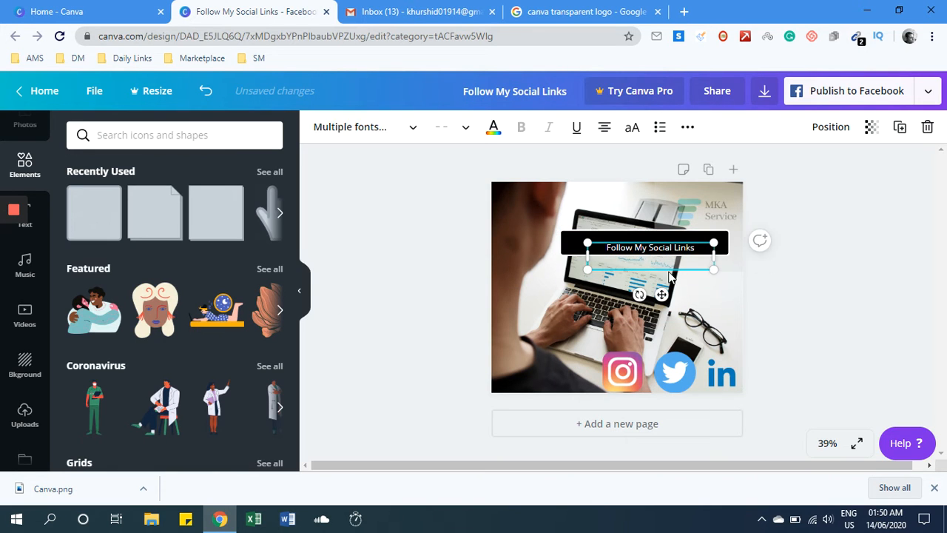
left_click_drag(657, 298, 657, 288)
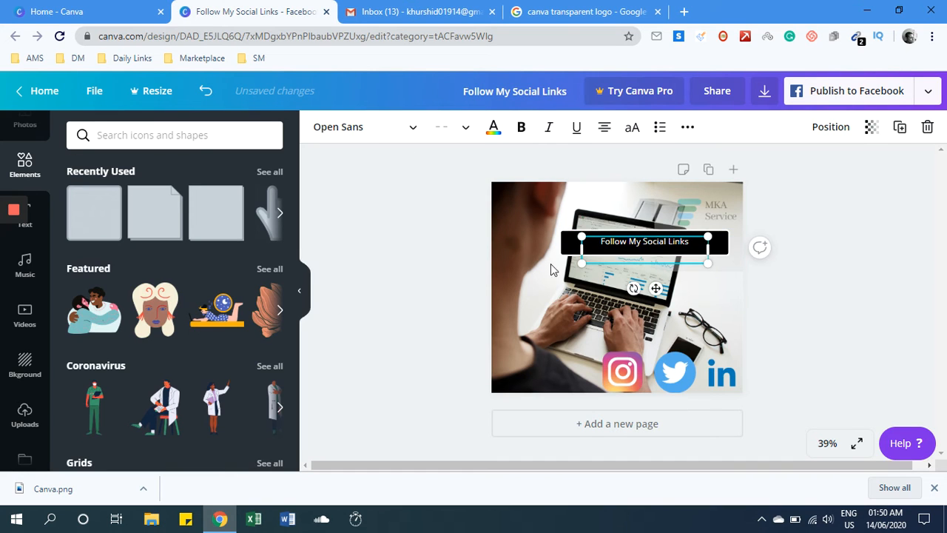
Step: Set the font of "Follow My Social Links" to Playfair Display and widen its text box slightly
left_click_drag(707, 237, 710, 263)
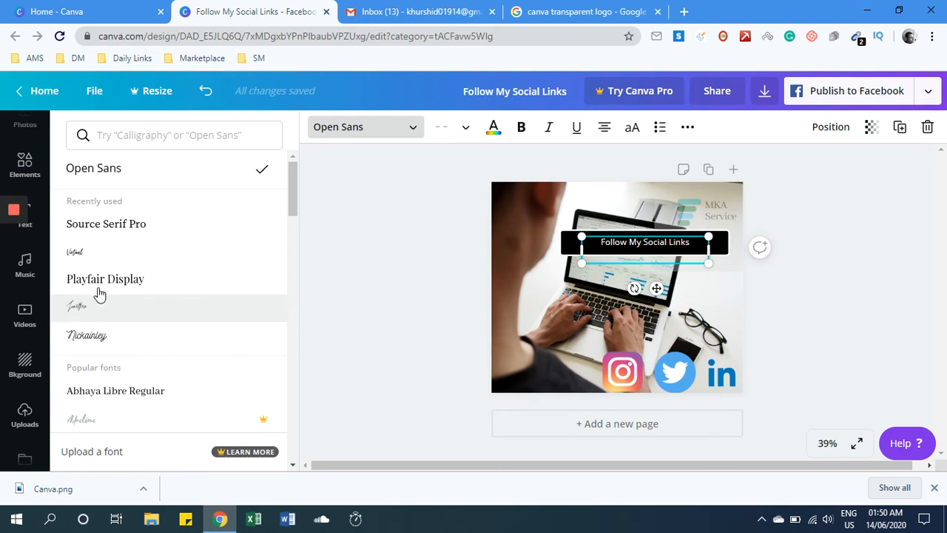
left_click(102, 287)
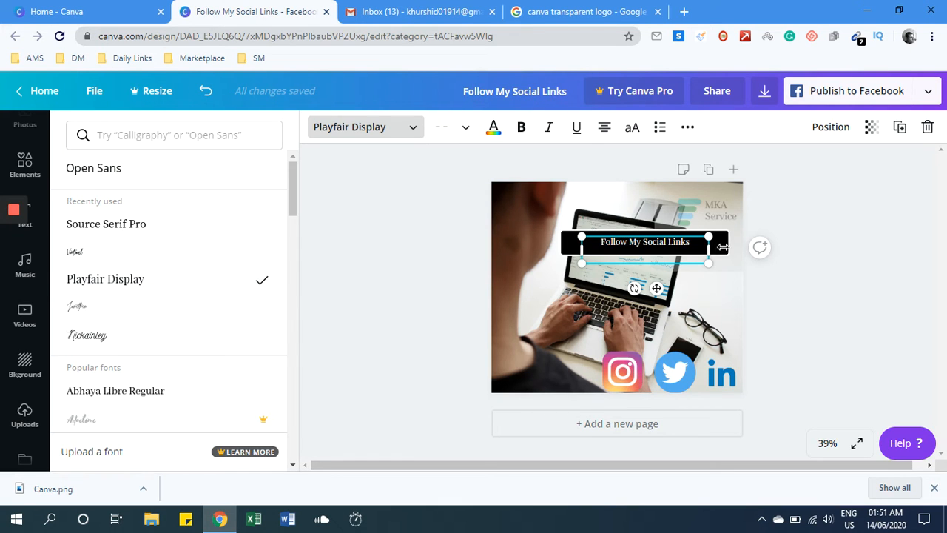
left_click_drag(702, 242, 748, 232)
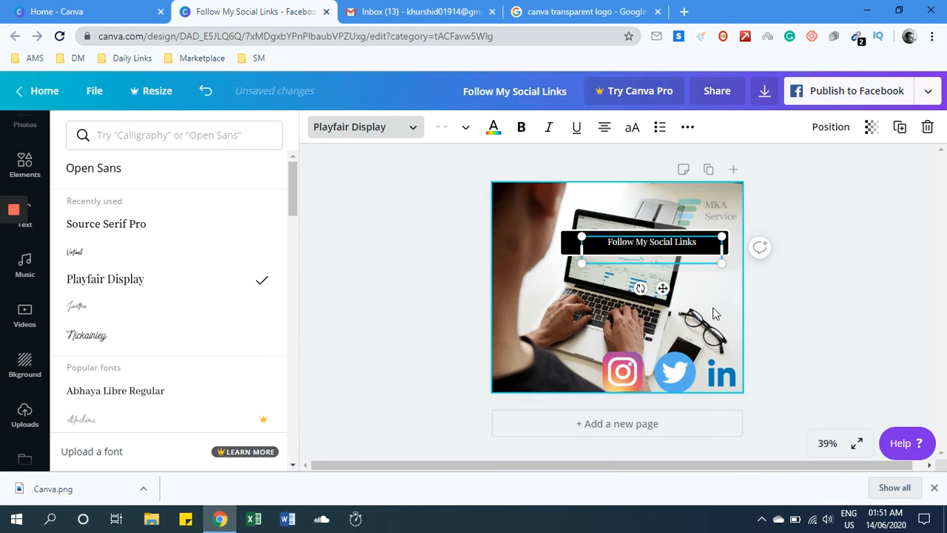
Step: Narrow the black banner from its left side, then center the text on it and fit the text box to the banner's width
left_click(647, 294)
left_click(561, 250)
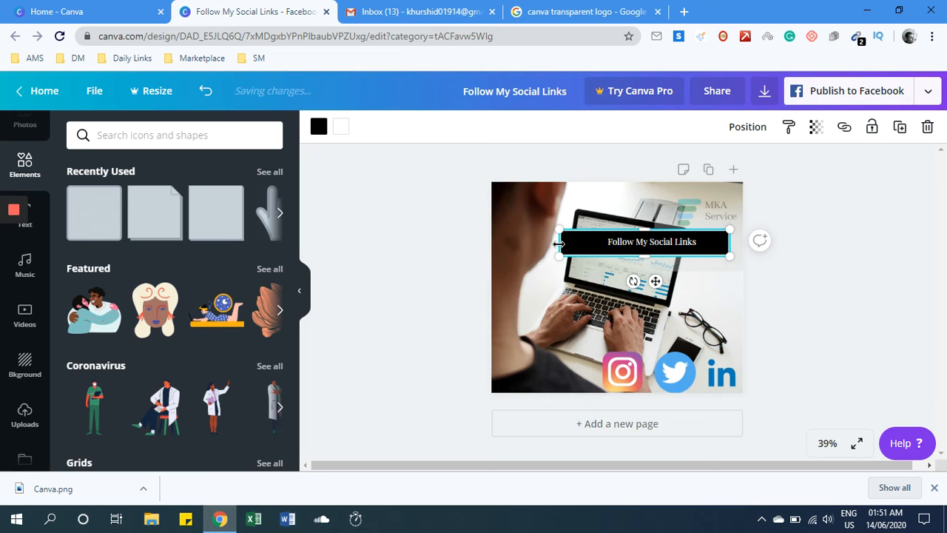
left_click_drag(589, 244, 635, 244)
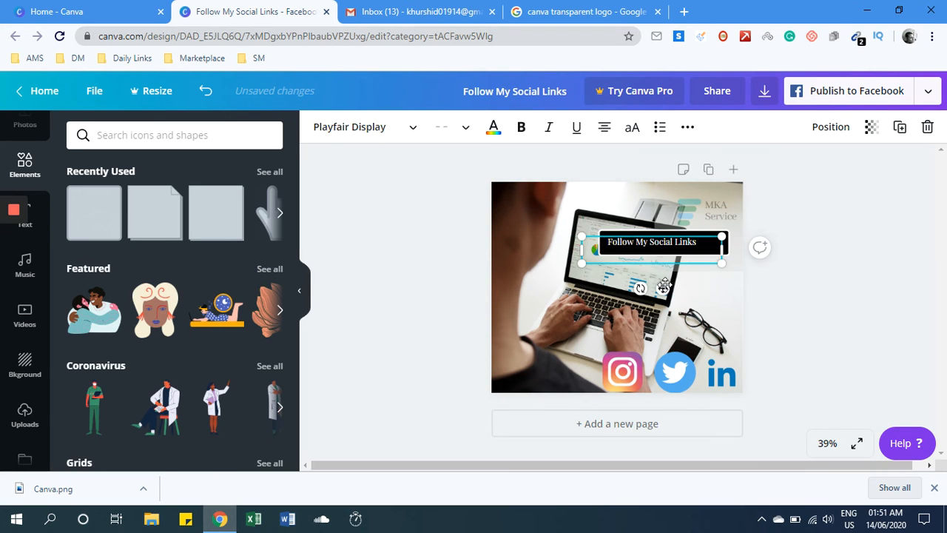
left_click_drag(666, 286, 675, 287)
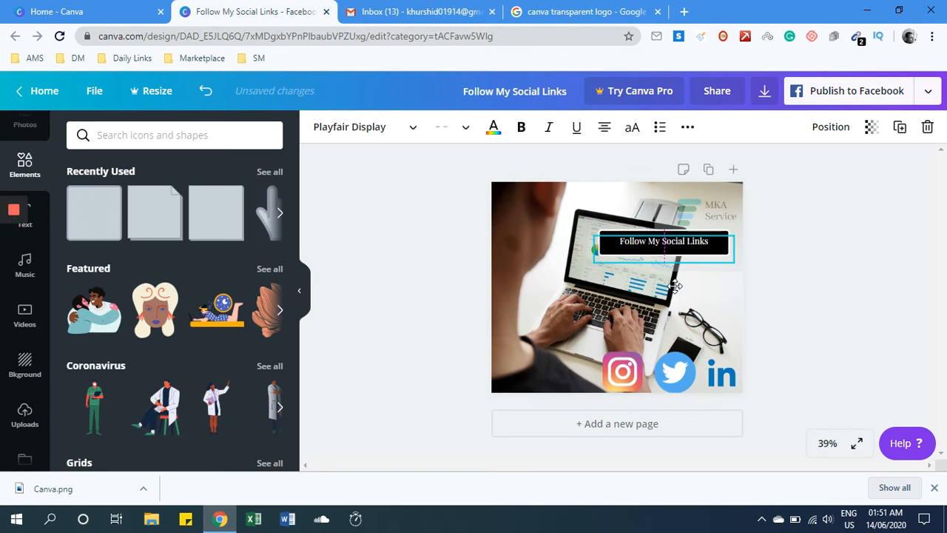
left_click(704, 296)
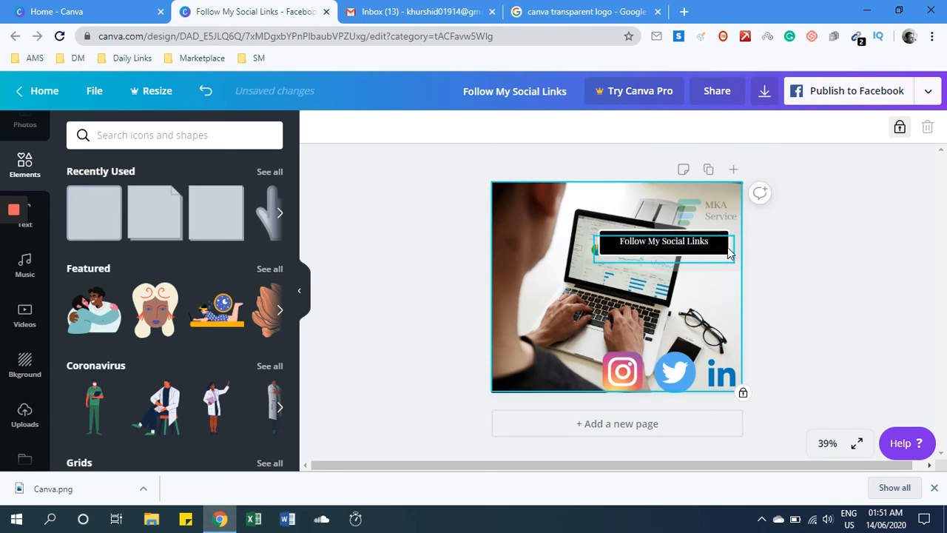
left_click(704, 255)
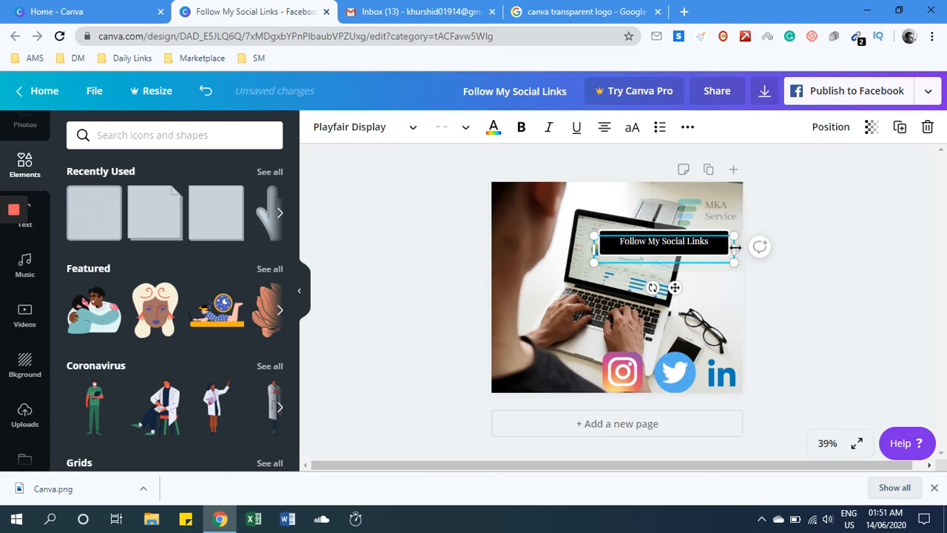
mouse_move(717, 241)
left_mouse_down()
mouse_move(704, 241)
mouse_move(735, 240)
left_mouse_up()
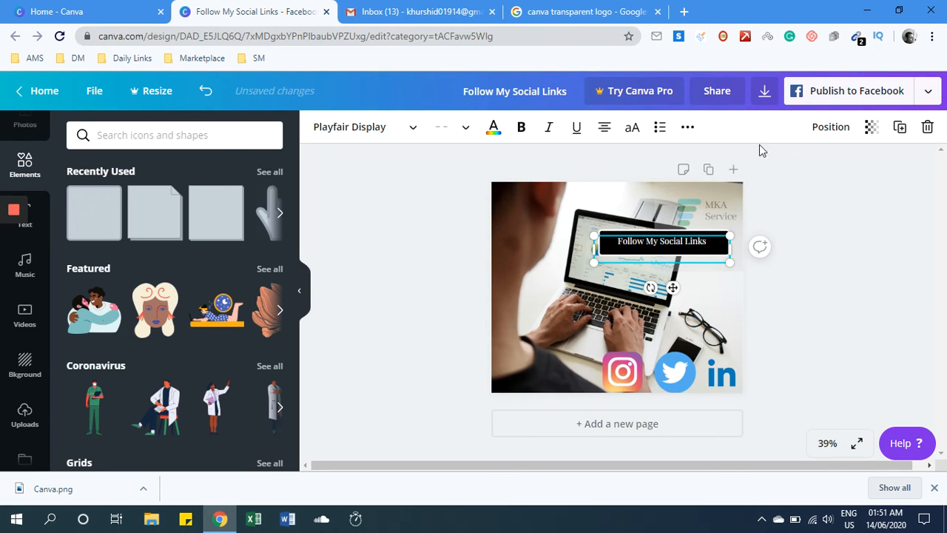
left_click(717, 289)
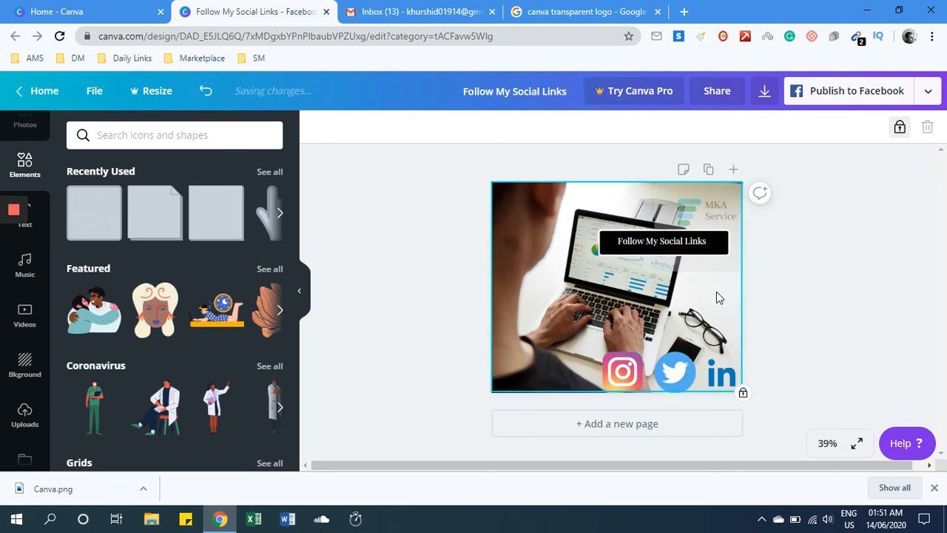
Step: Group the "Follow My Social Links" text with its black banner and move the group just above the social media logos
left_click(669, 234)
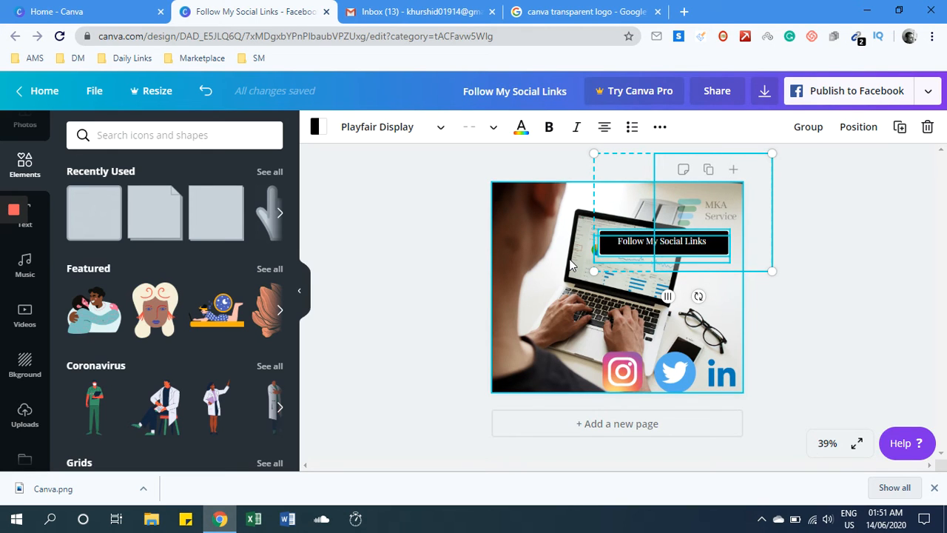
left_click(705, 280)
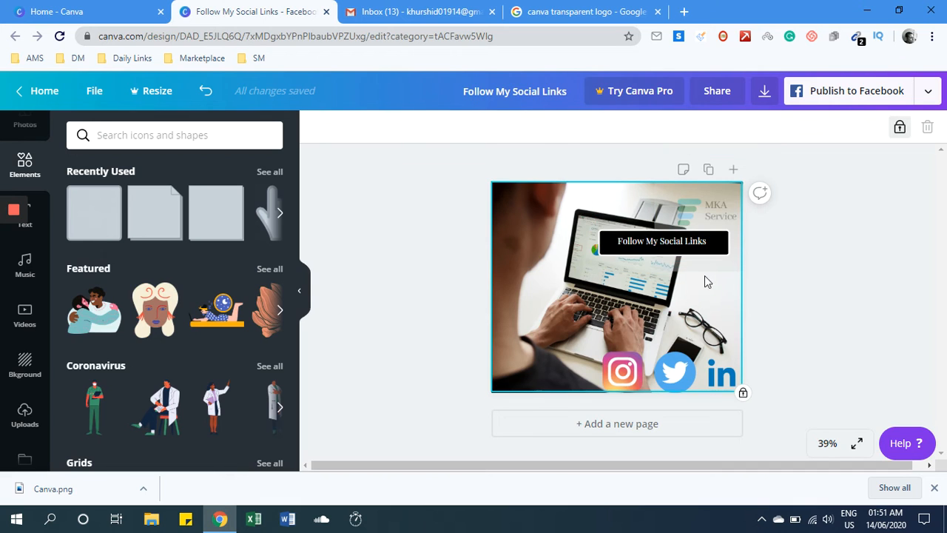
left_click(610, 254)
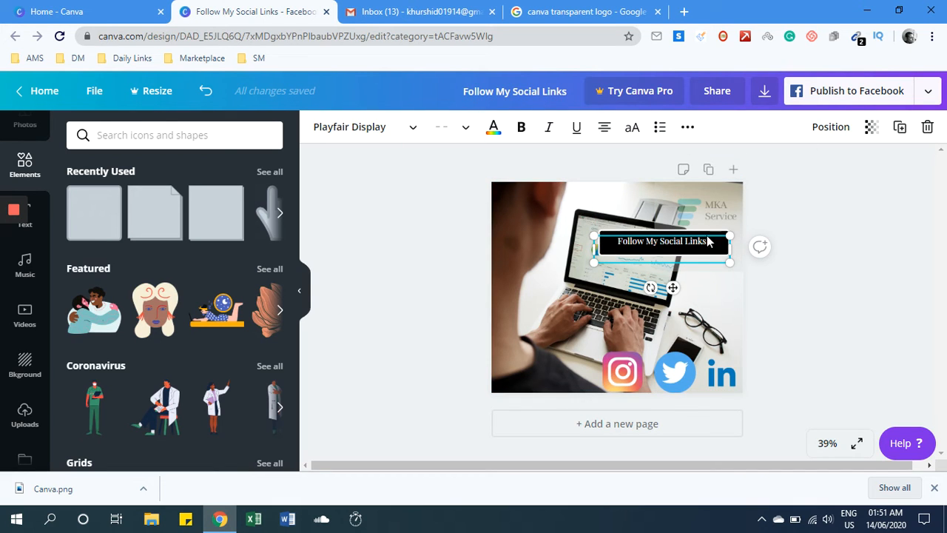
left_click_drag(548, 225, 735, 259)
left_click(807, 132)
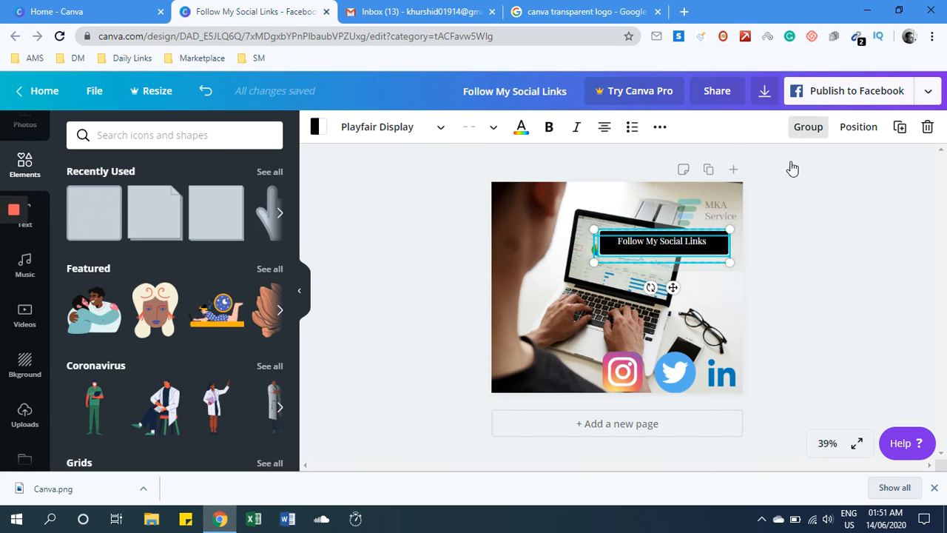
left_click_drag(674, 288, 673, 373)
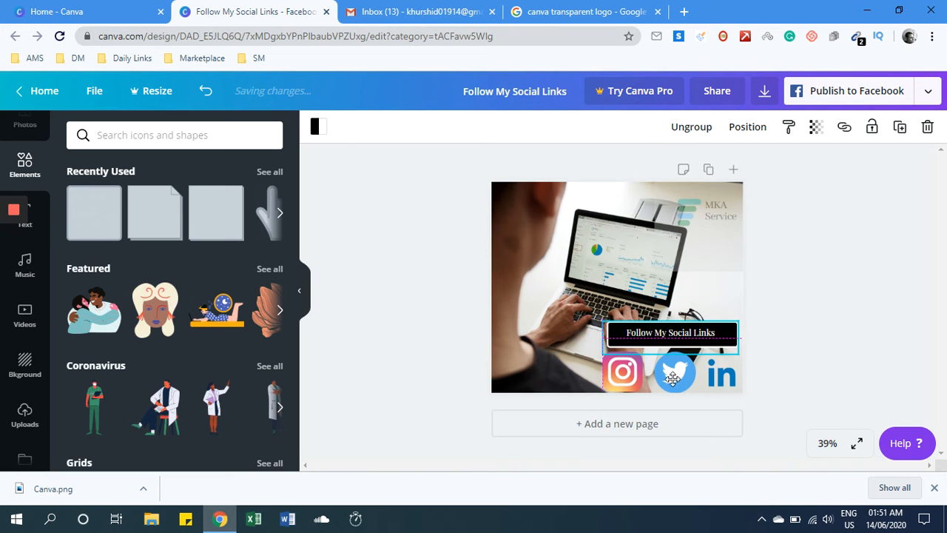
Step: Shrink the Instagram, Twitter and LinkedIn logos below the banner to about half their size
left_click(623, 372)
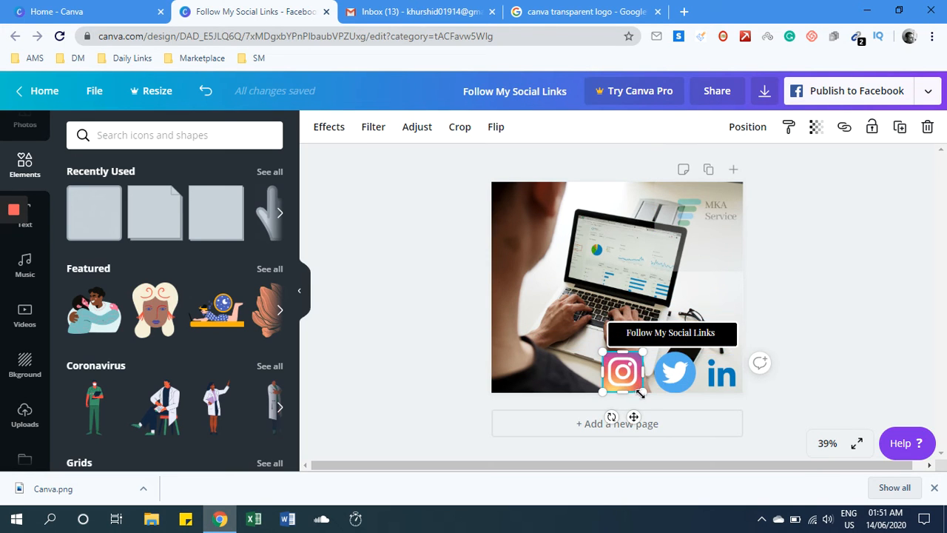
left_click_drag(641, 393, 675, 372)
left_click(664, 381)
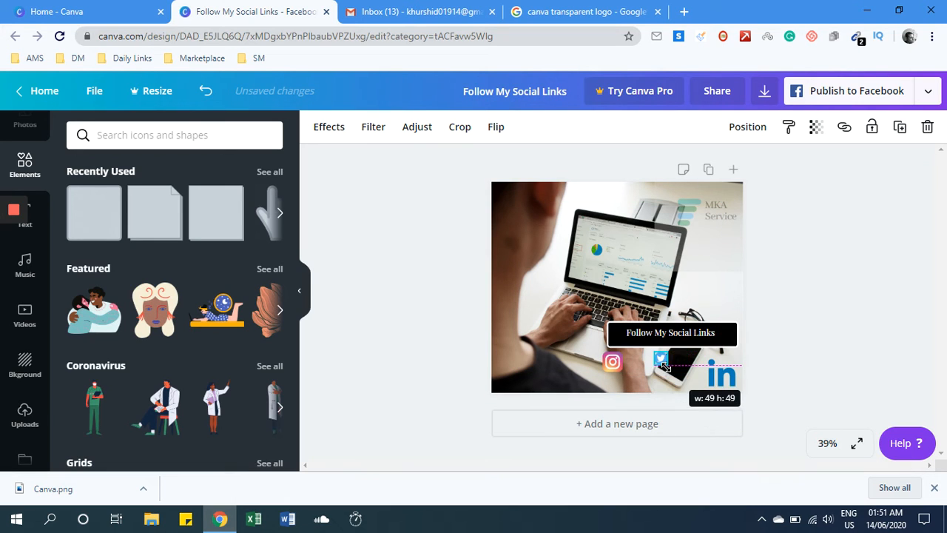
left_click(735, 385)
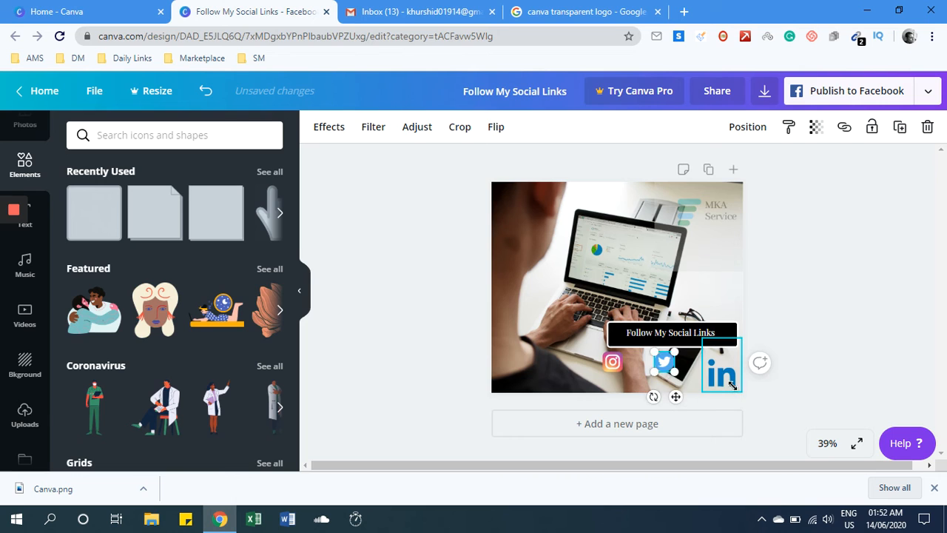
left_click_drag(732, 358, 717, 361)
left_click(713, 369)
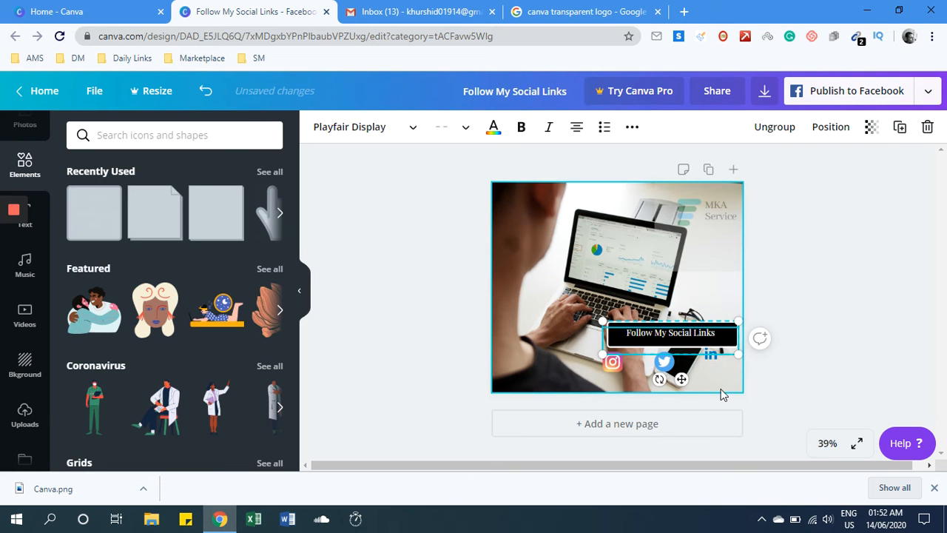
Step: Line up the Instagram, Twitter and LinkedIn logos in a tight row in the design's lower-right corner
left_click(714, 360)
left_click_drag(723, 382, 743, 417)
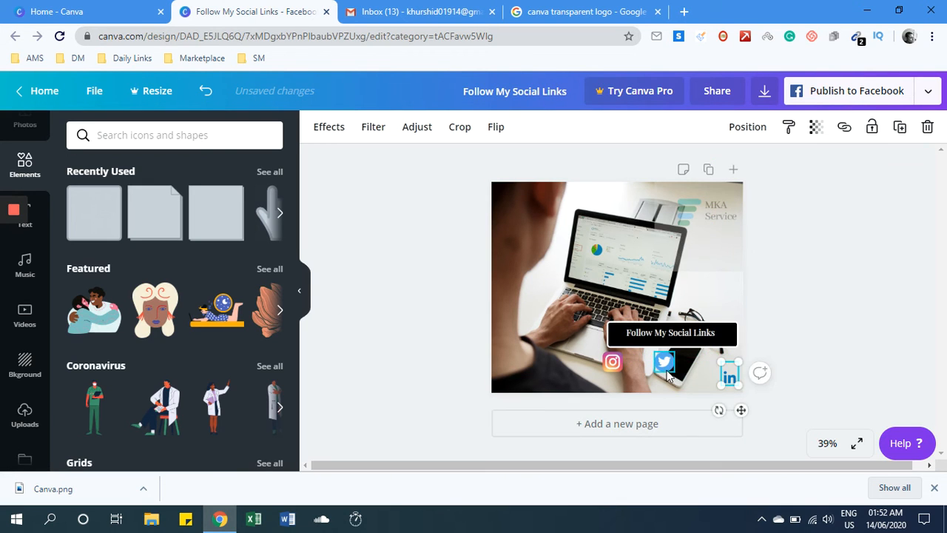
left_click(670, 370)
left_click_drag(676, 399, 718, 423)
left_click(611, 364)
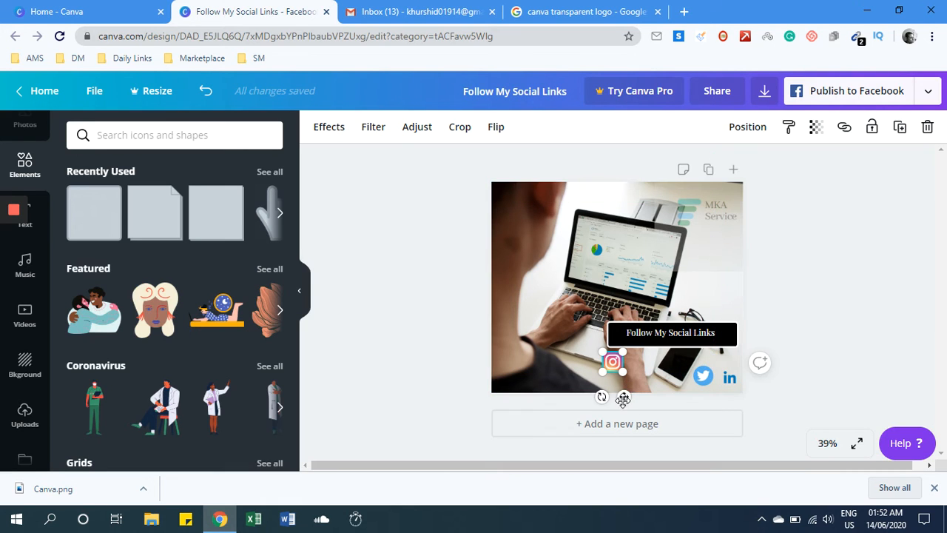
left_click_drag(623, 399, 691, 417)
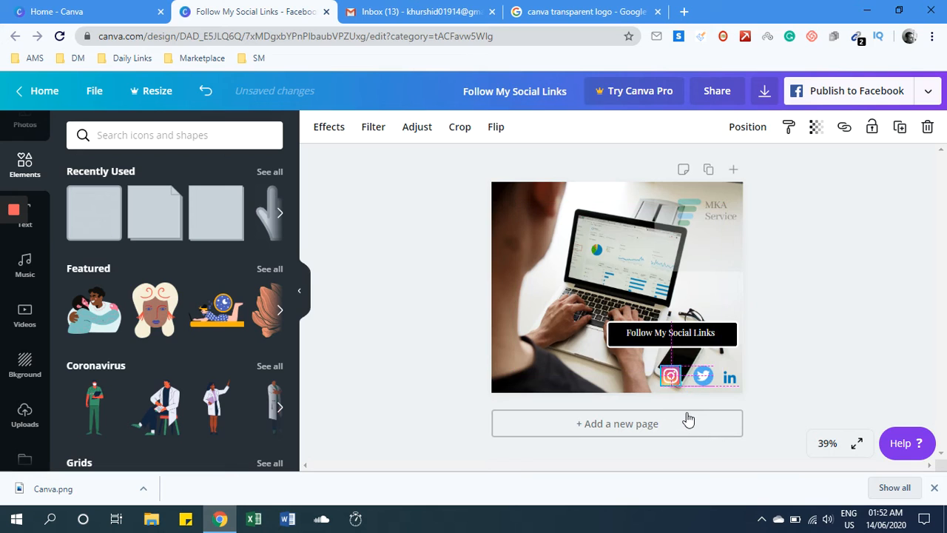
Step: Move the "Follow My Social Links" banner group down beside the logos, just left of the Instagram logo
left_click(657, 343)
left_click_drag(677, 381, 604, 428)
left_click(773, 346)
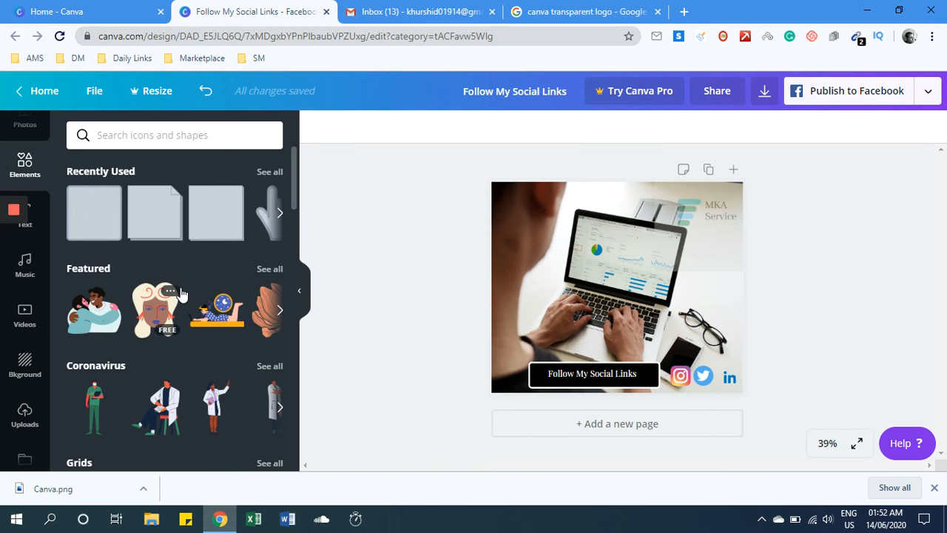
Step: Add the blue-and-pink blob from the Gradients elements and place it partly off the page at the design's top-left corner
left_click_drag(293, 194, 288, 315)
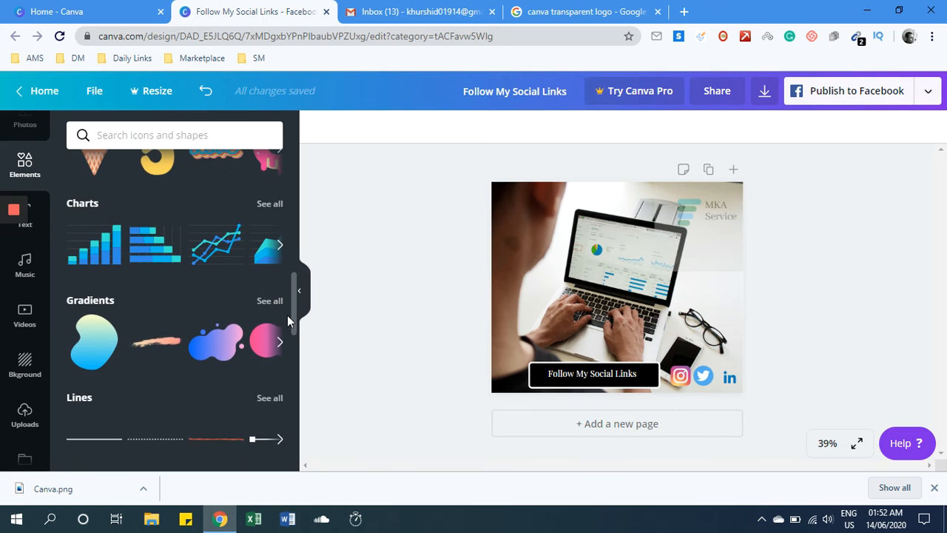
scroll(185, 355, "up", 1)
left_click(215, 379)
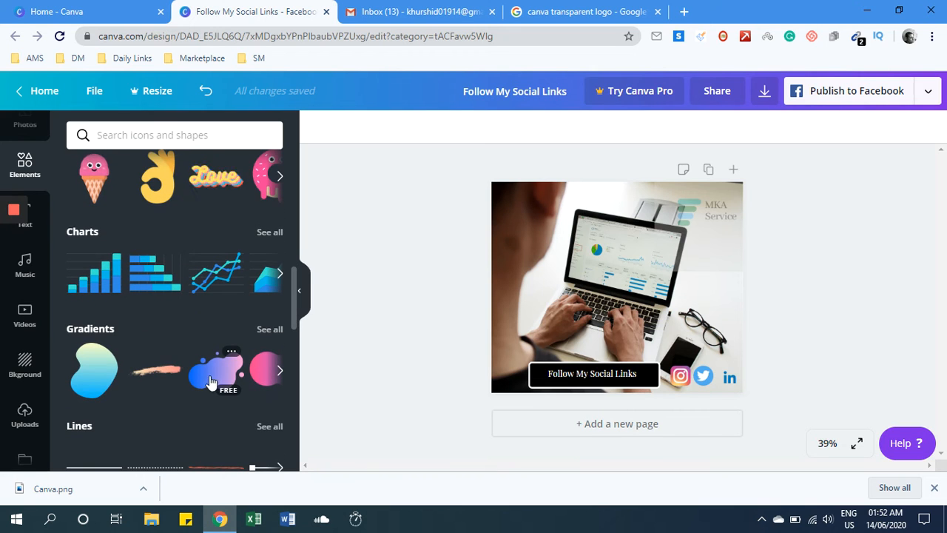
left_click_drag(670, 322, 663, 310)
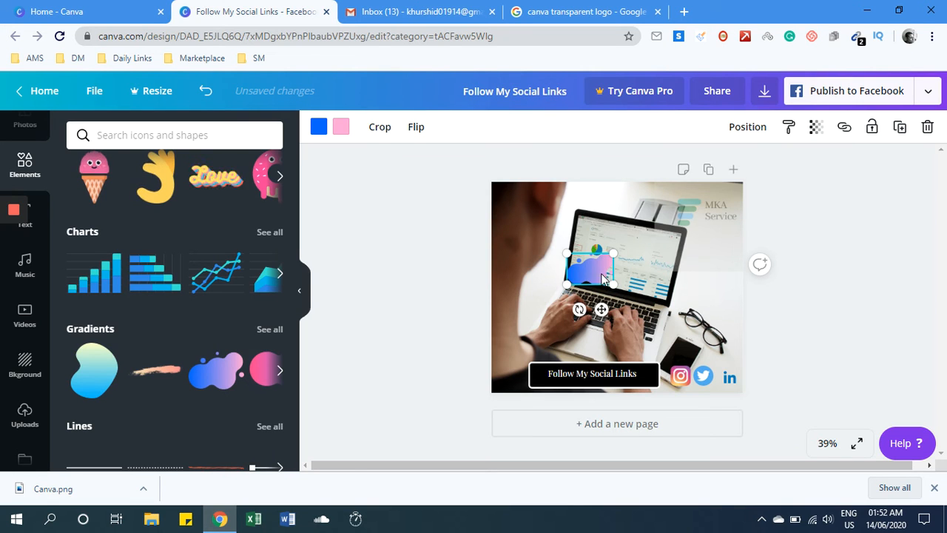
left_click_drag(592, 268, 509, 220)
left_click(509, 222)
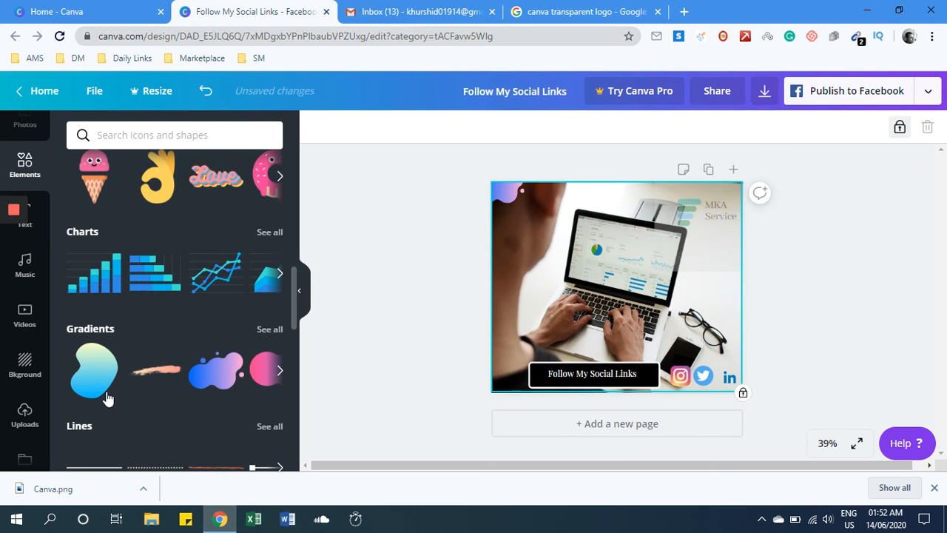
Step: Recolor the corner gradient blob, replacing its pink with yellow and its blue with red
left_click(500, 193)
left_click(340, 127)
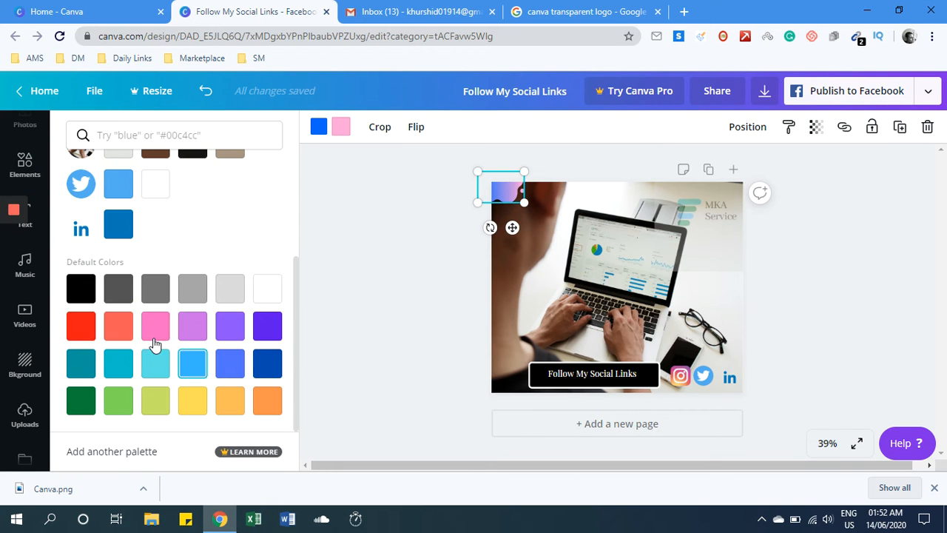
left_click(196, 403)
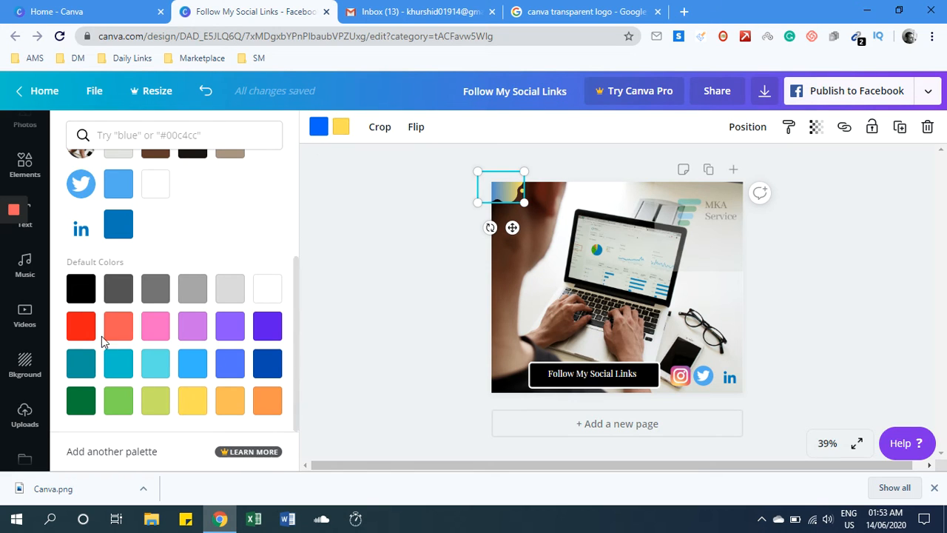
left_click(81, 327)
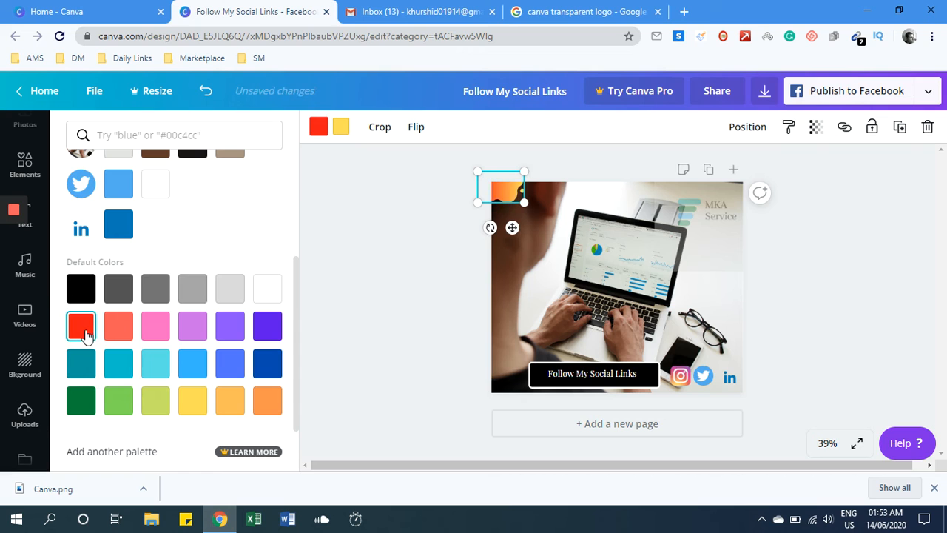
left_click(368, 304)
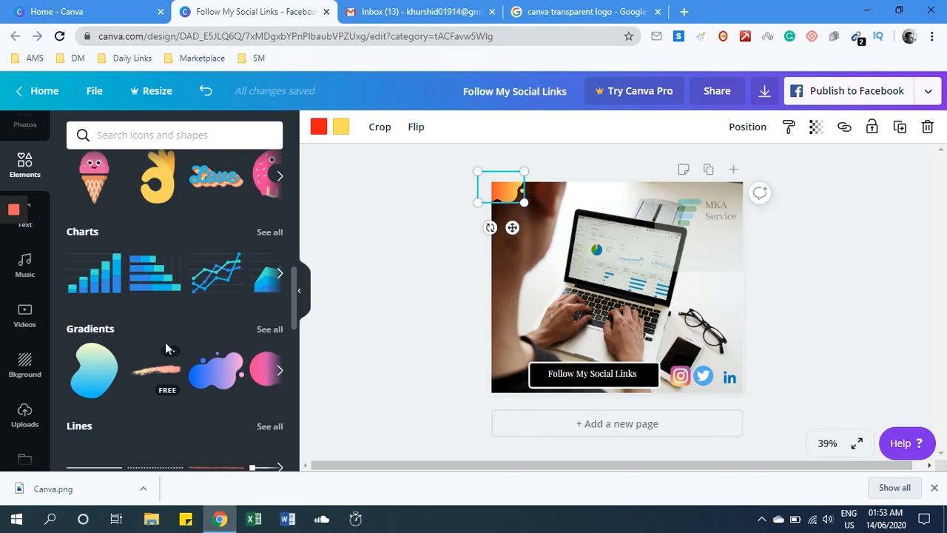
Step: Browse the full Gradients collection for other decorative shapes that could suit the design
scroll(165, 344, "down", 3)
scroll(170, 328, "up", 3)
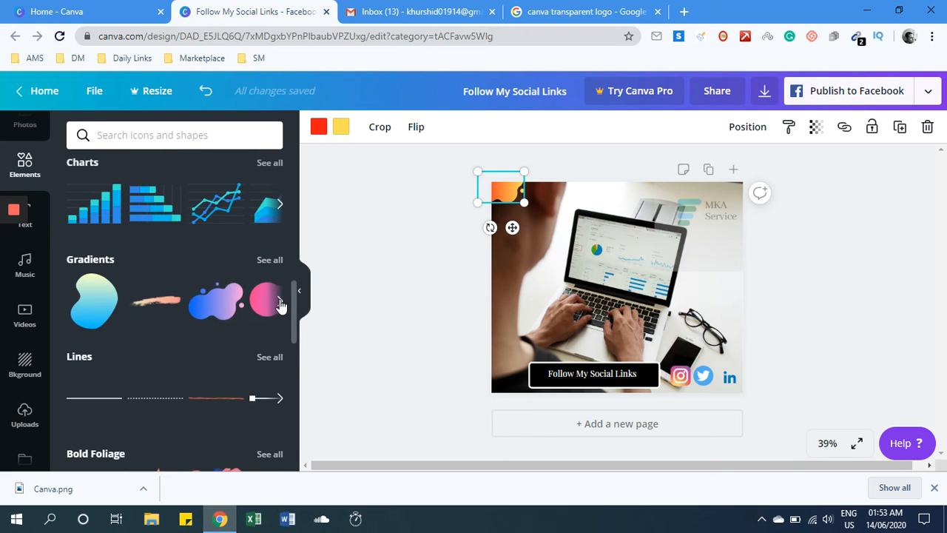
left_click(280, 303)
left_click(283, 310)
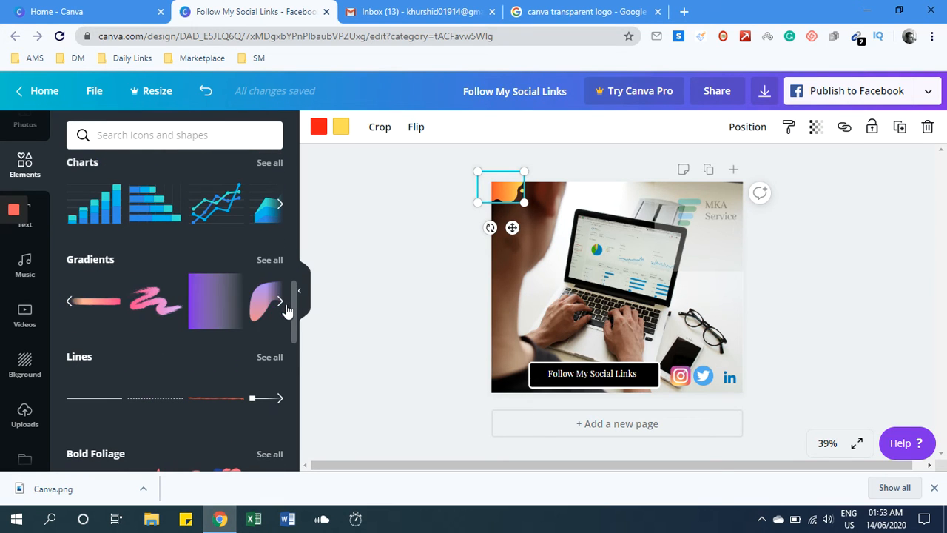
left_click(283, 305)
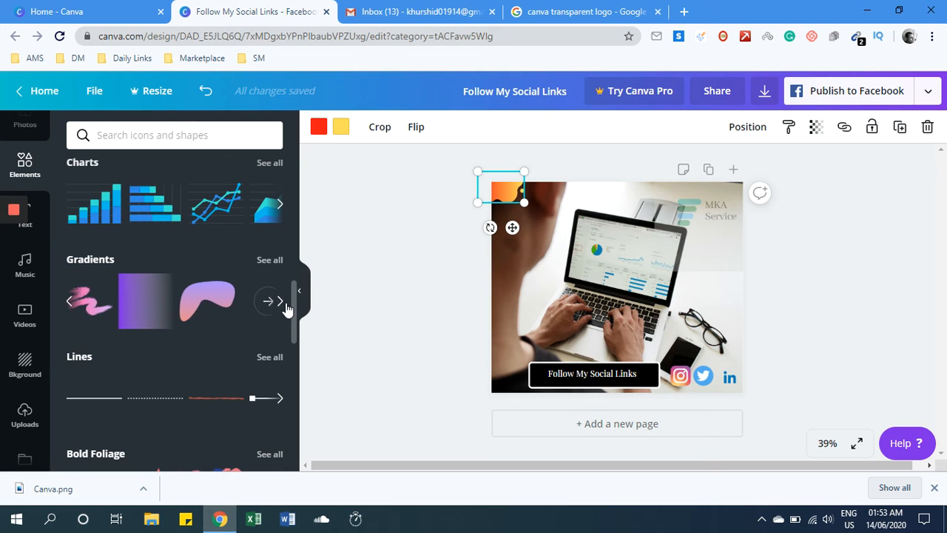
scroll(211, 372, "down", 3)
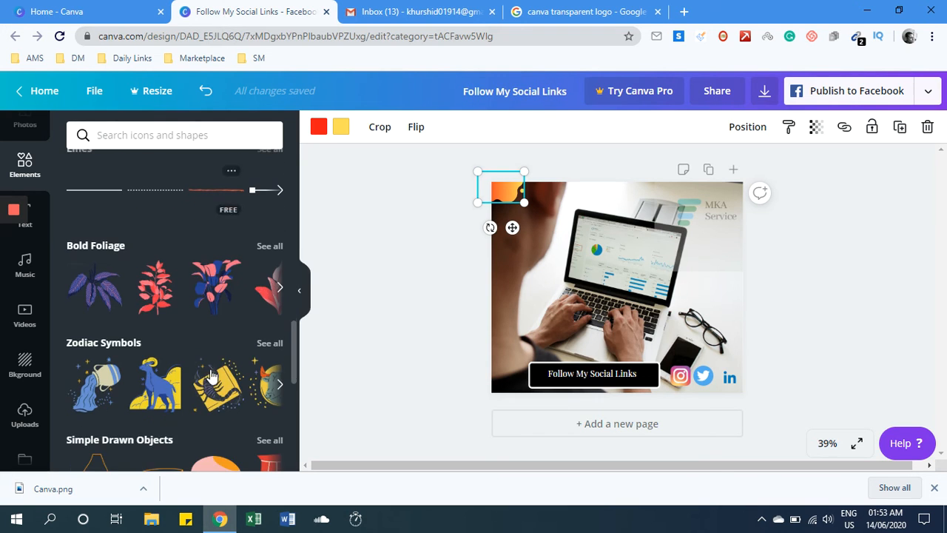
scroll(207, 374, "up", 4)
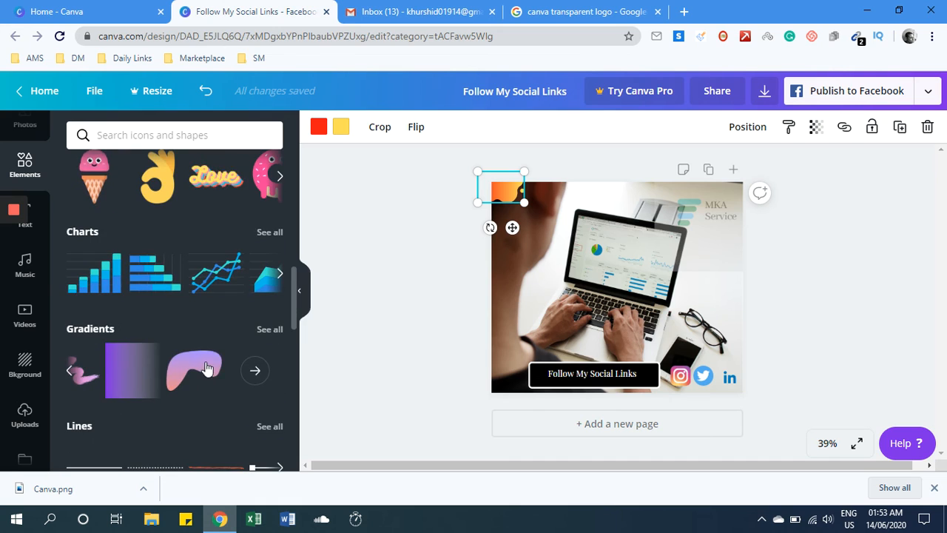
left_click(260, 330)
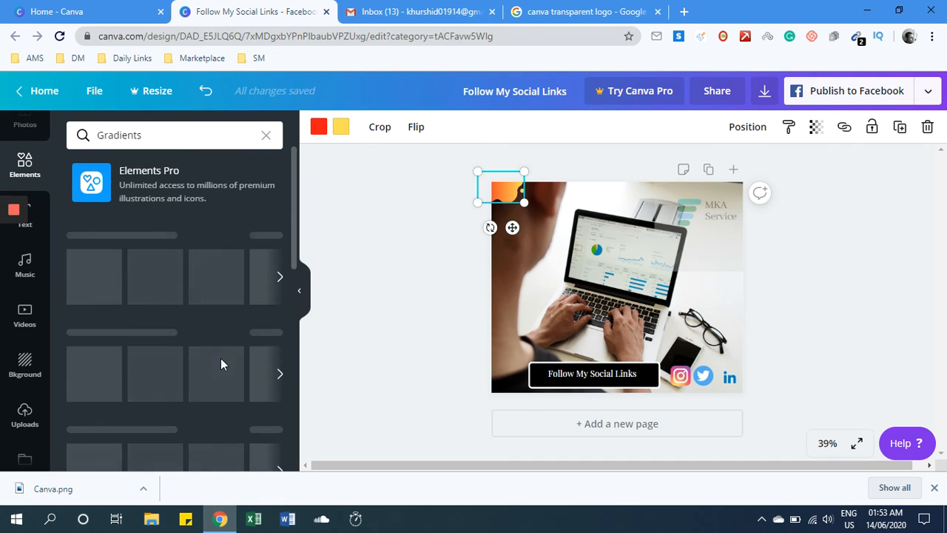
scroll(222, 364, "down", 2)
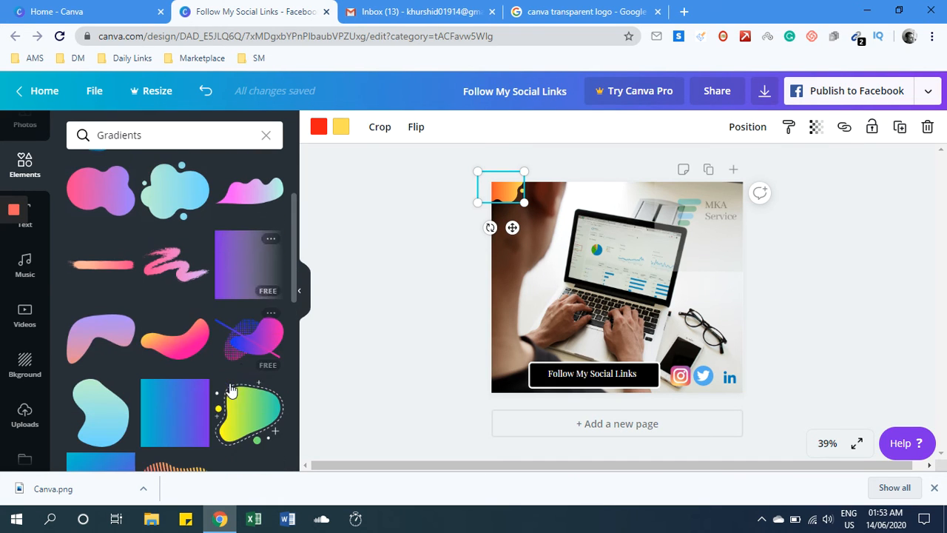
scroll(239, 373, "down", 2)
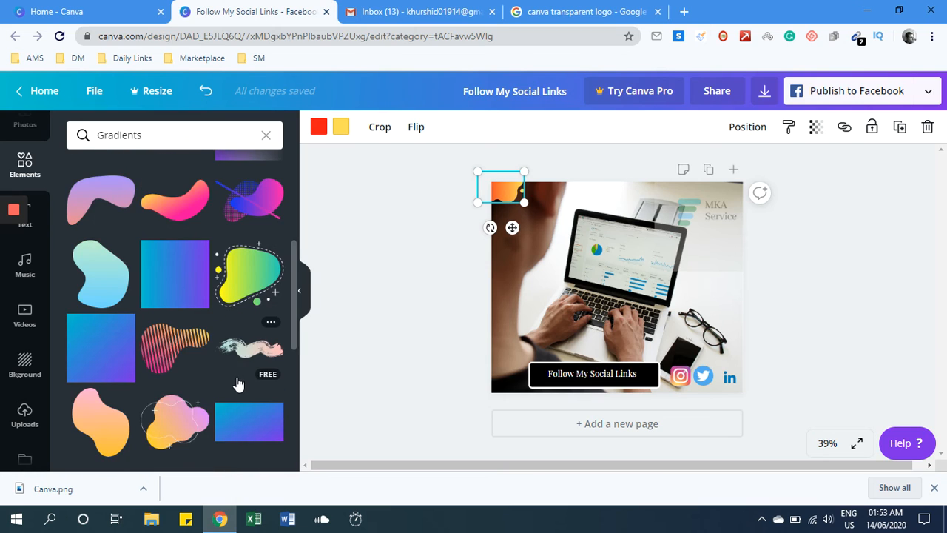
scroll(238, 383, "down", 1)
scroll(238, 382, "down", 1)
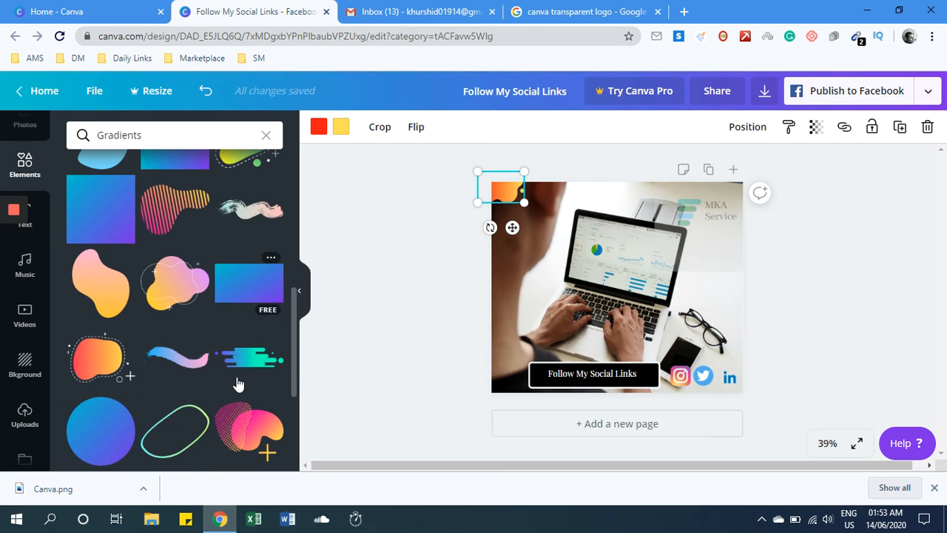
scroll(238, 382, "down", 2)
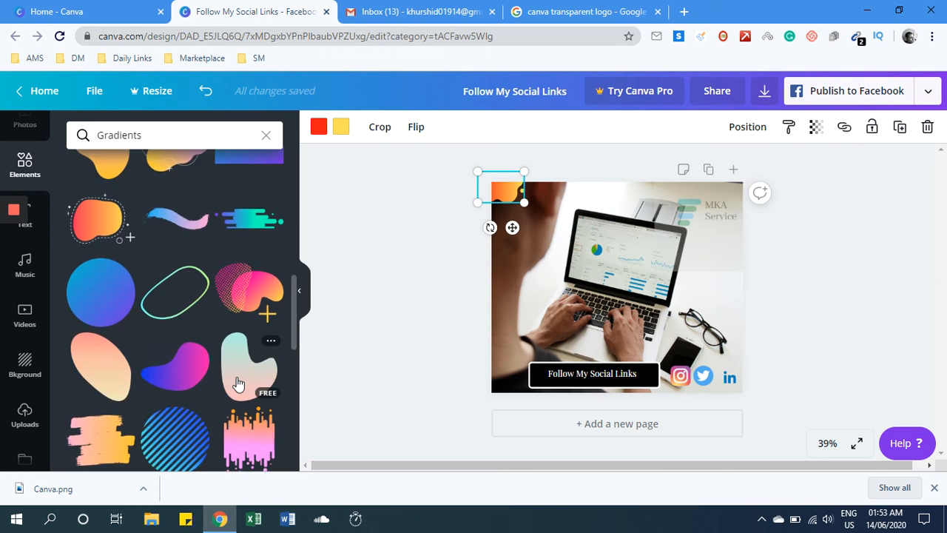
scroll(239, 383, "down", 6)
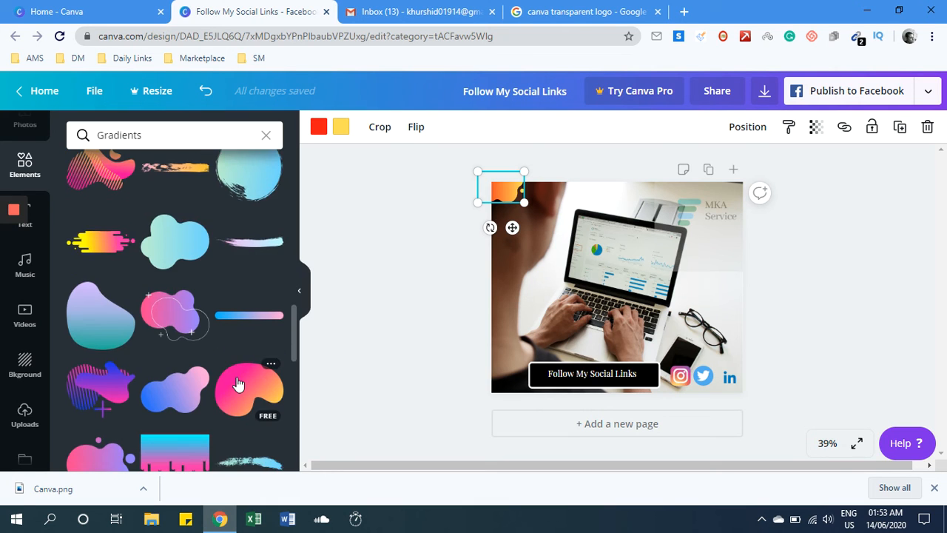
scroll(239, 382, "down", 5)
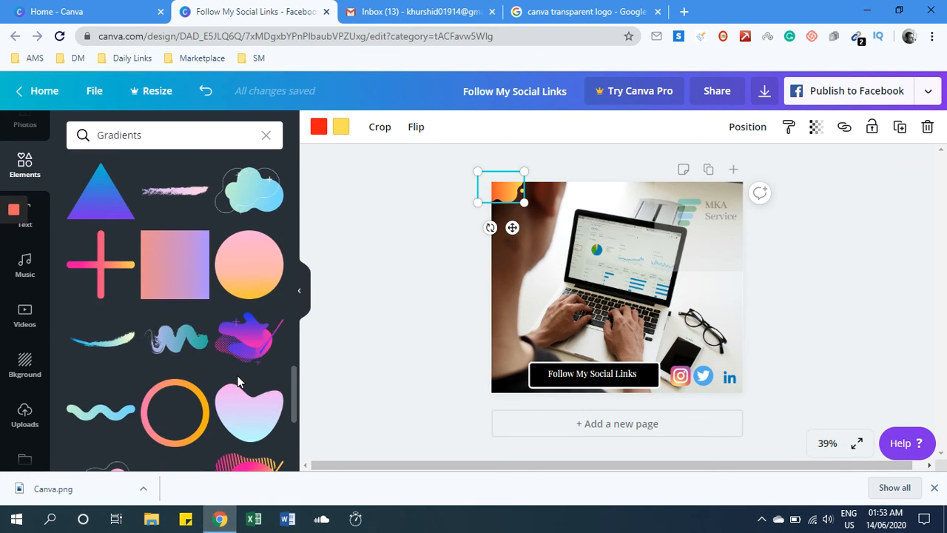
scroll(237, 385, "down", 3)
scroll(237, 384, "down", 1)
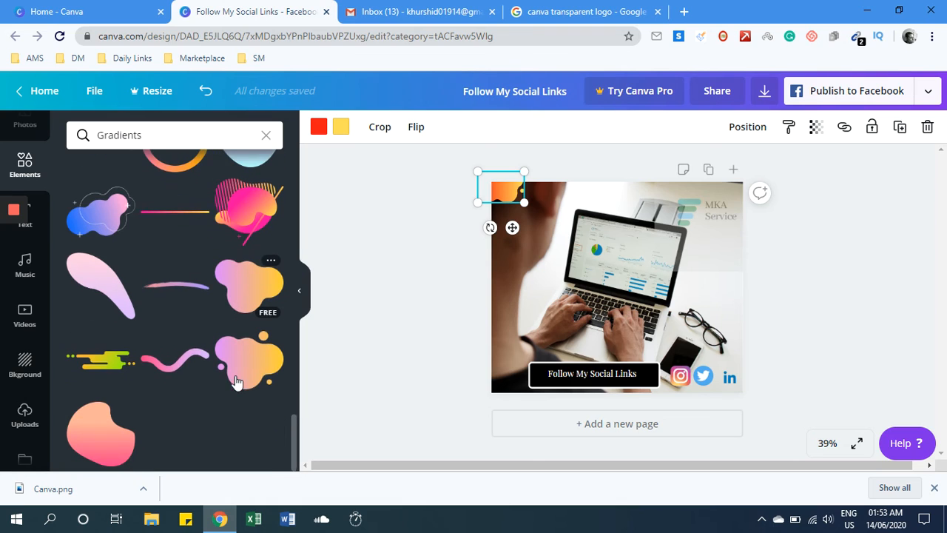
left_click(852, 274)
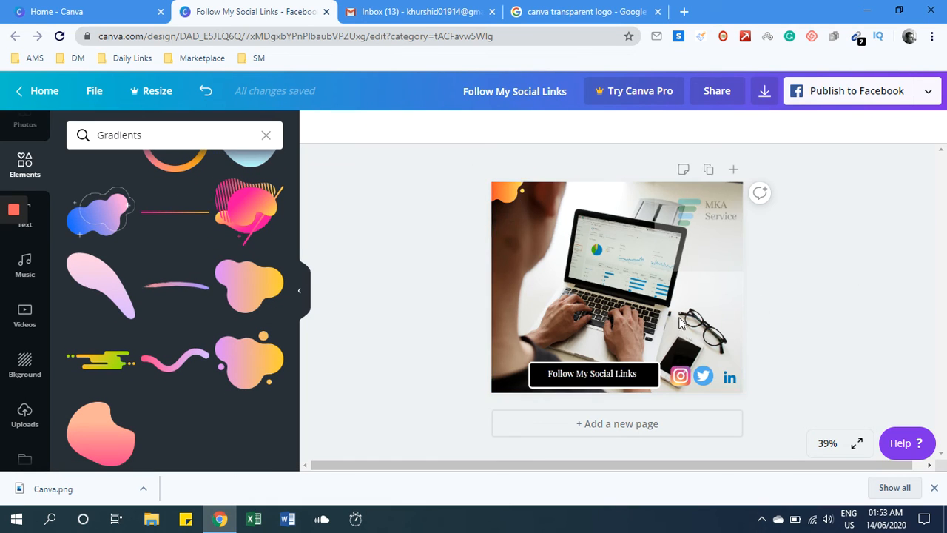
left_click(557, 293)
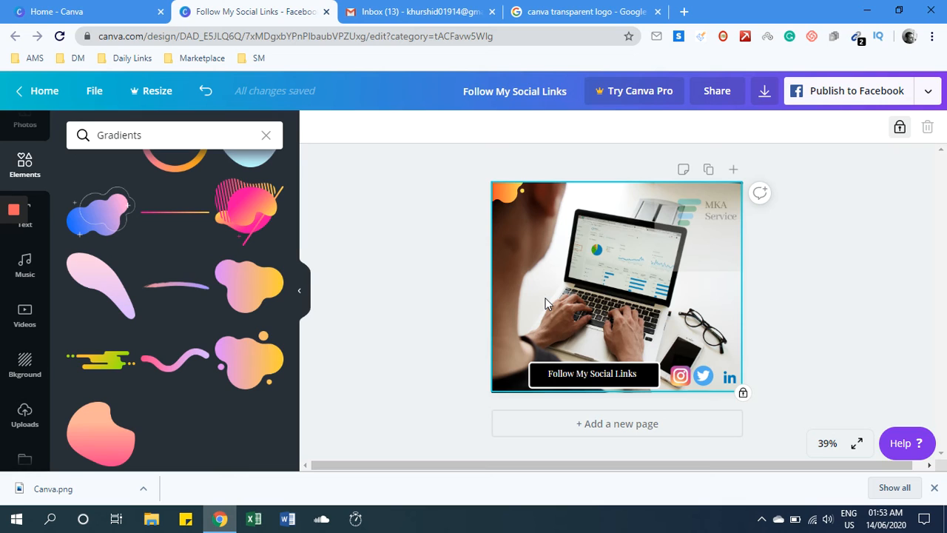
mouse_move(32, 235)
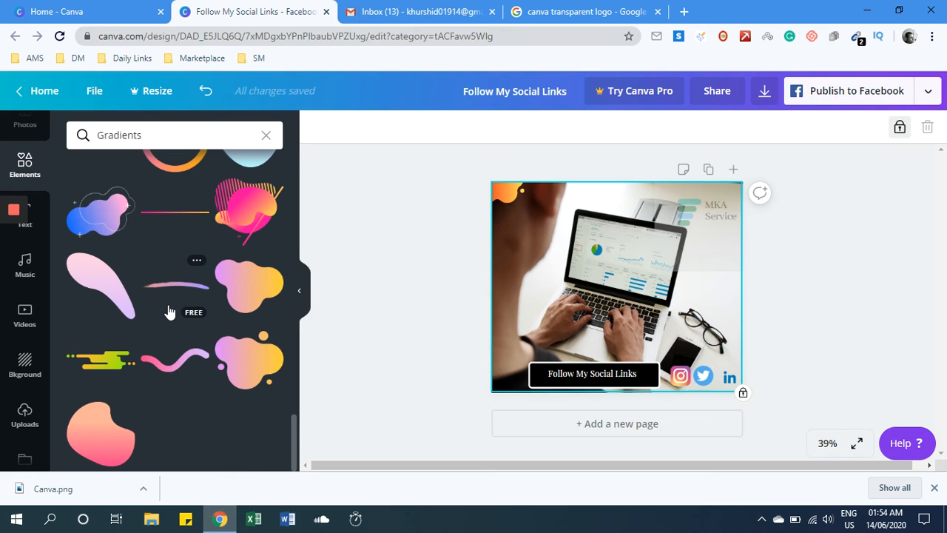
Step: Download the design as a PNG, saving it to the Desktop as "Follow My Social Links"
left_click(927, 92)
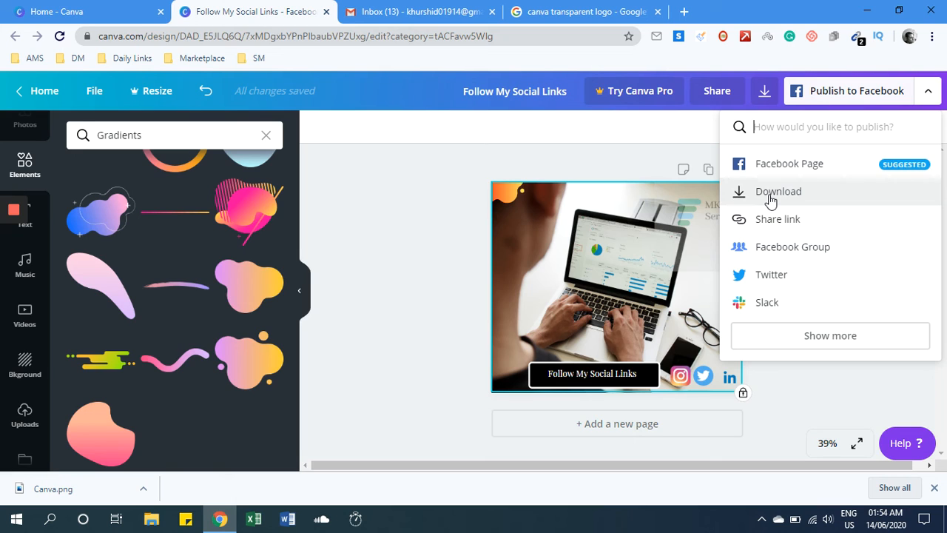
left_click(770, 197)
left_click(792, 331)
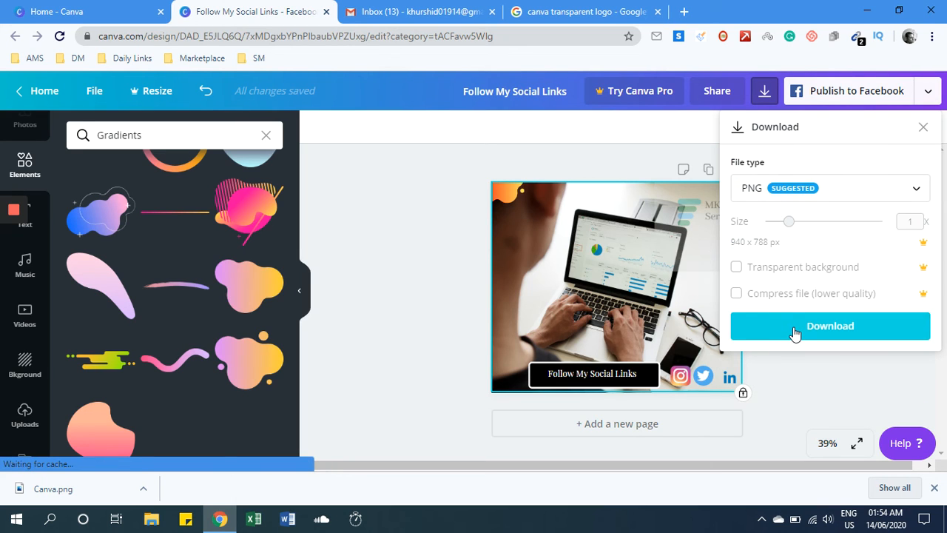
left_click(915, 188)
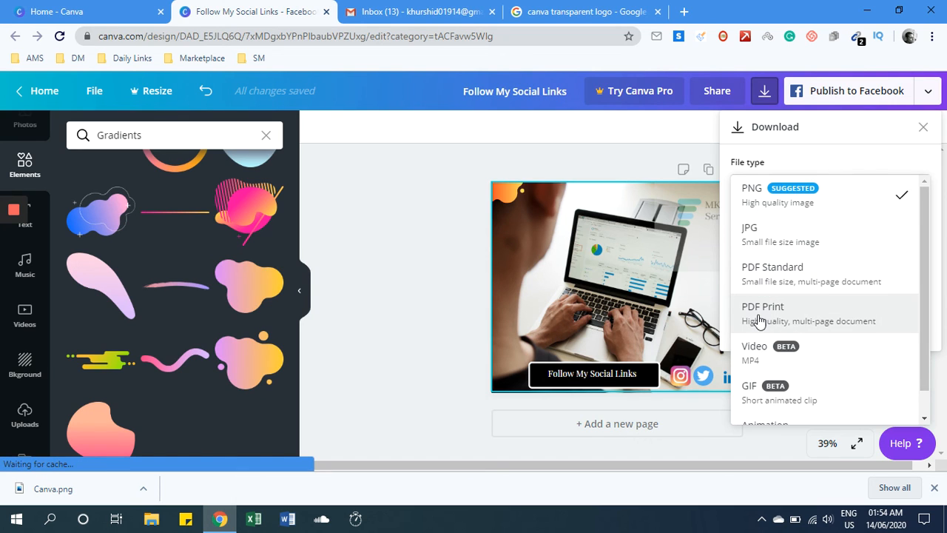
scroll(776, 313, "down", 1)
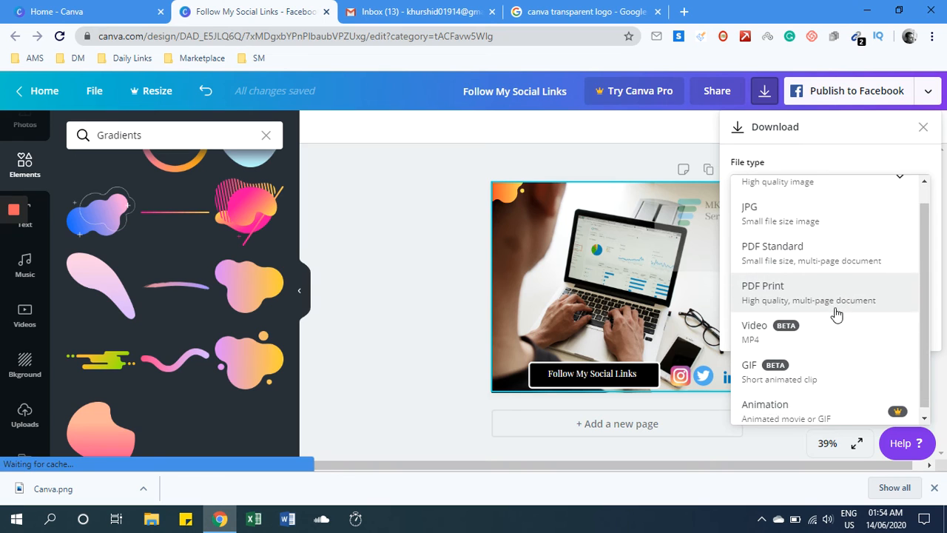
left_click(387, 299)
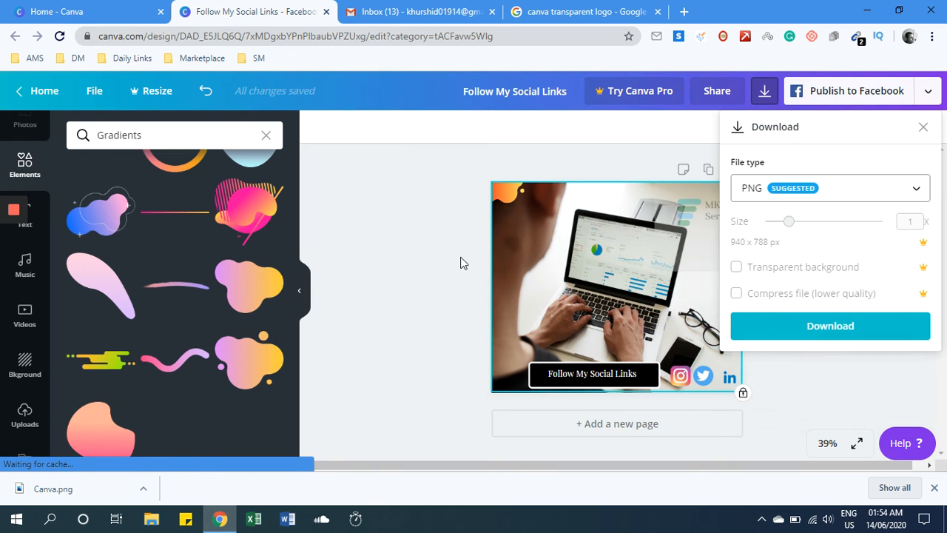
left_click(816, 330)
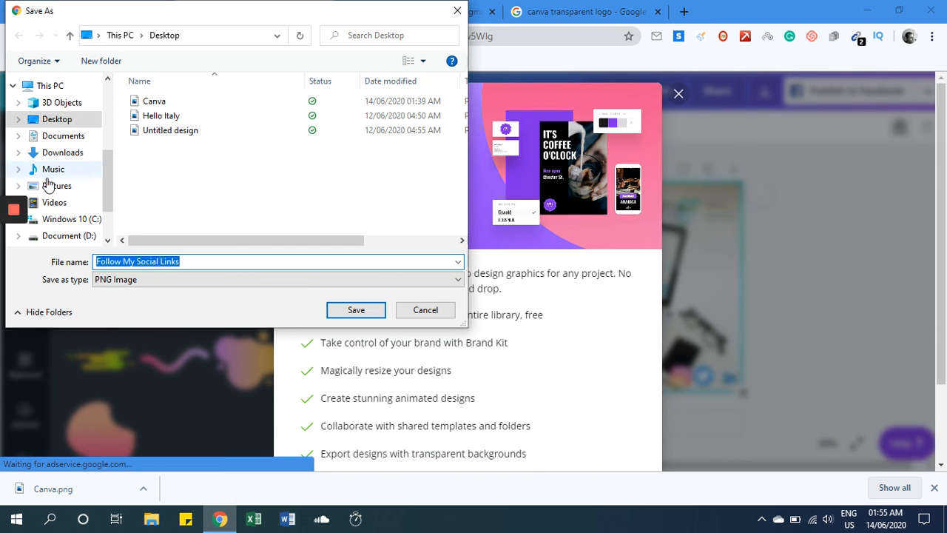
left_click(339, 314)
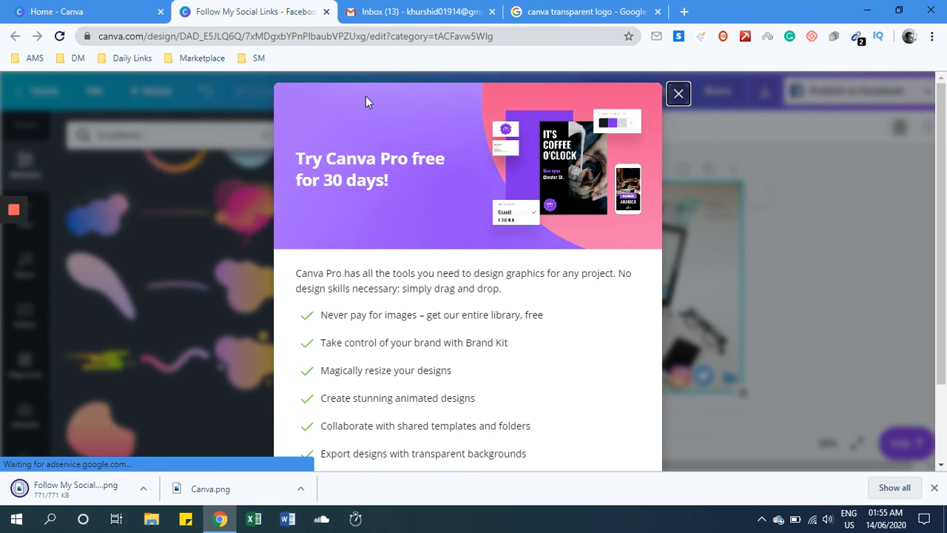
Step: Open the saved "Follow My Social Links" image from the desktop, and dismiss the Canva Pro trial offer in the browser
left_click(867, 10)
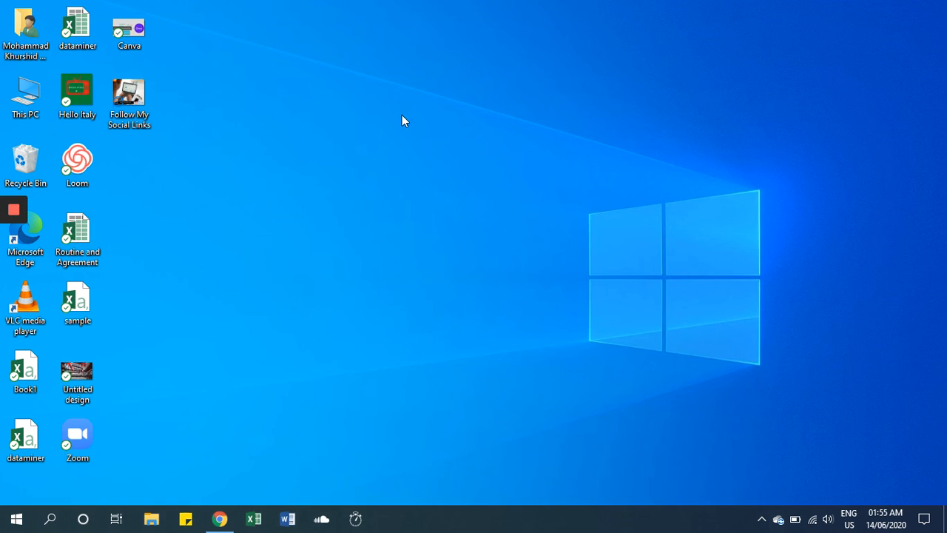
double_click(142, 99)
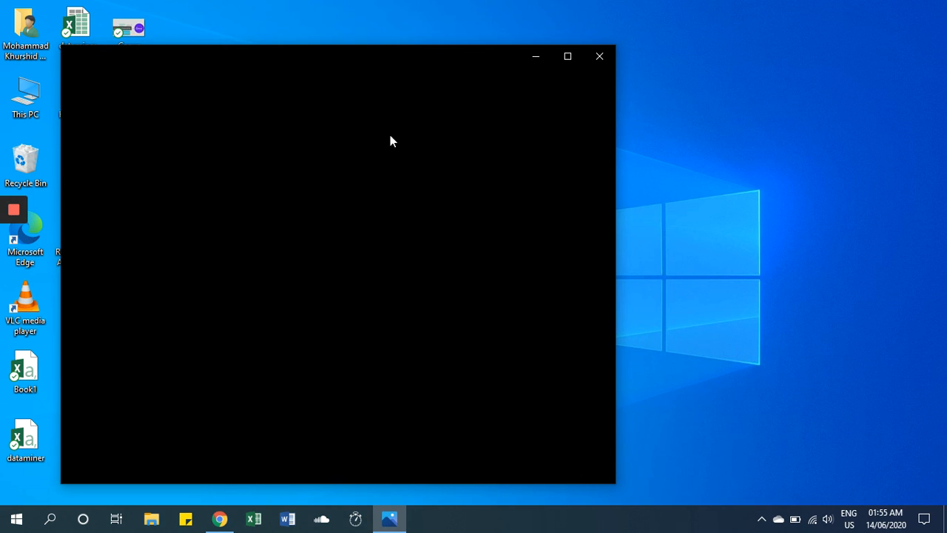
left_click(224, 524)
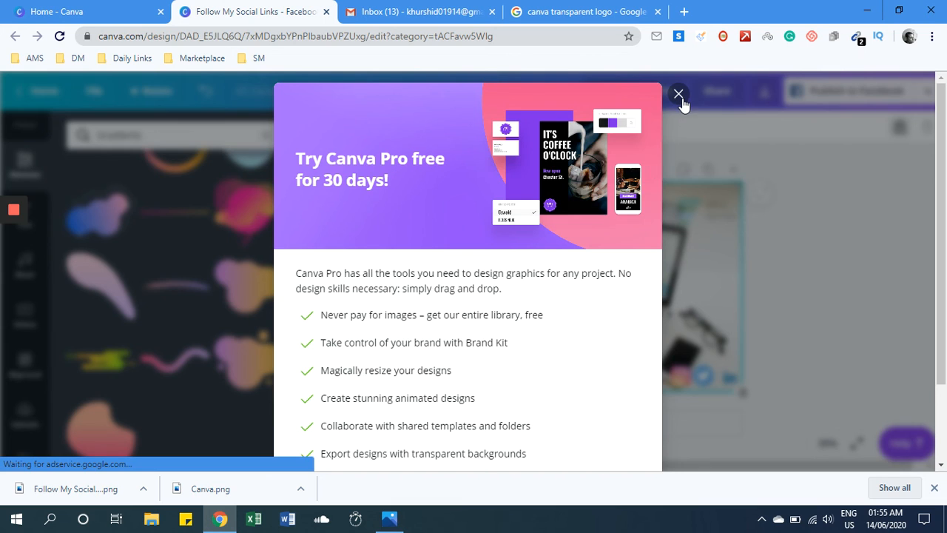
left_click(680, 96)
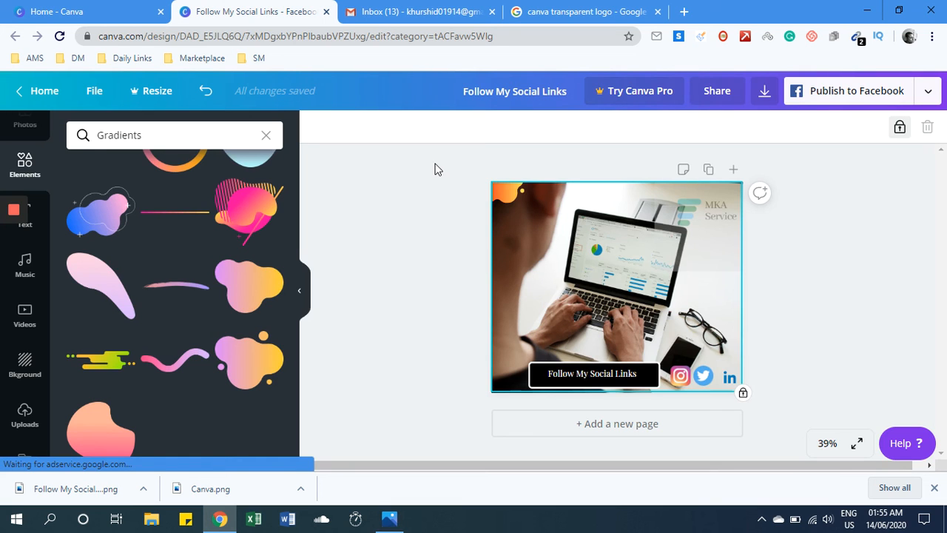
left_click(868, 10)
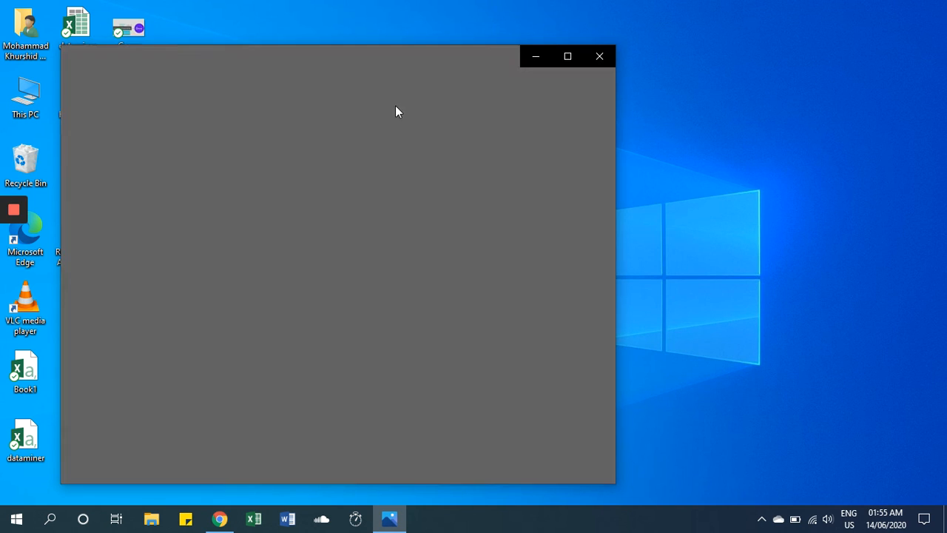